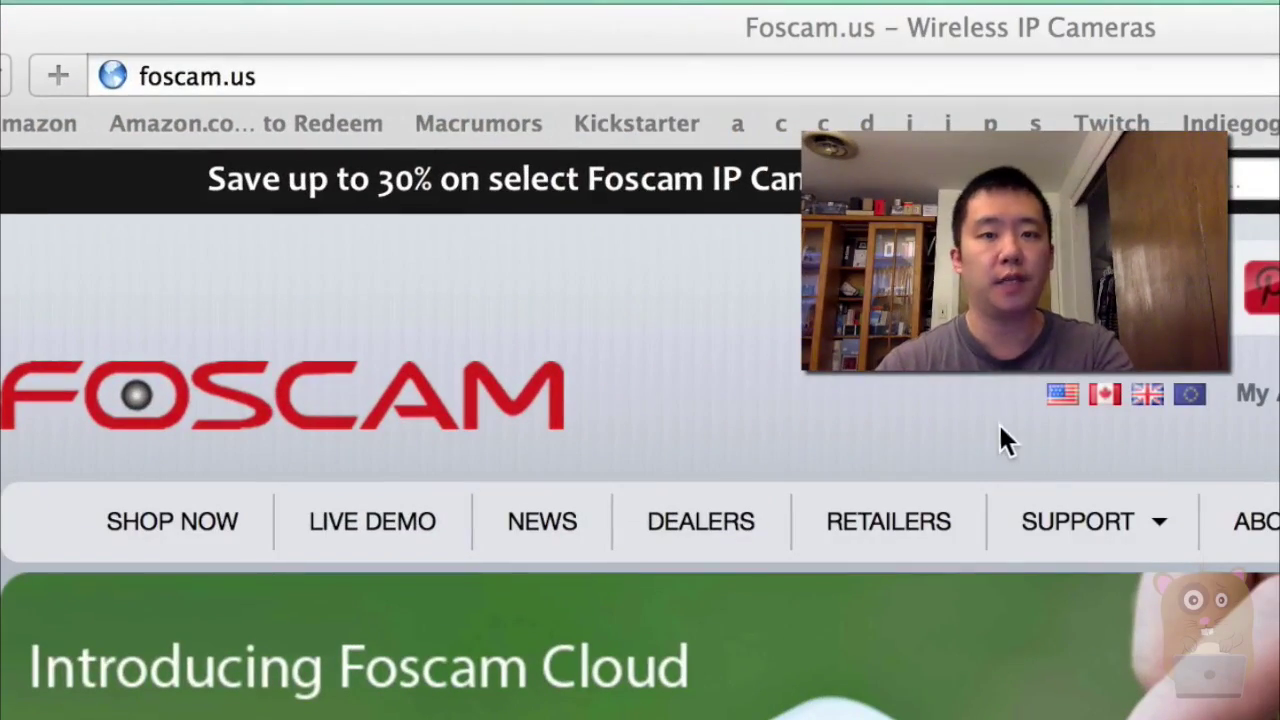
Open Foscam's tools support page and highlight the Mac IP Camera Tool line for MJPEG/New H.264 cameras.
click(1072, 540)
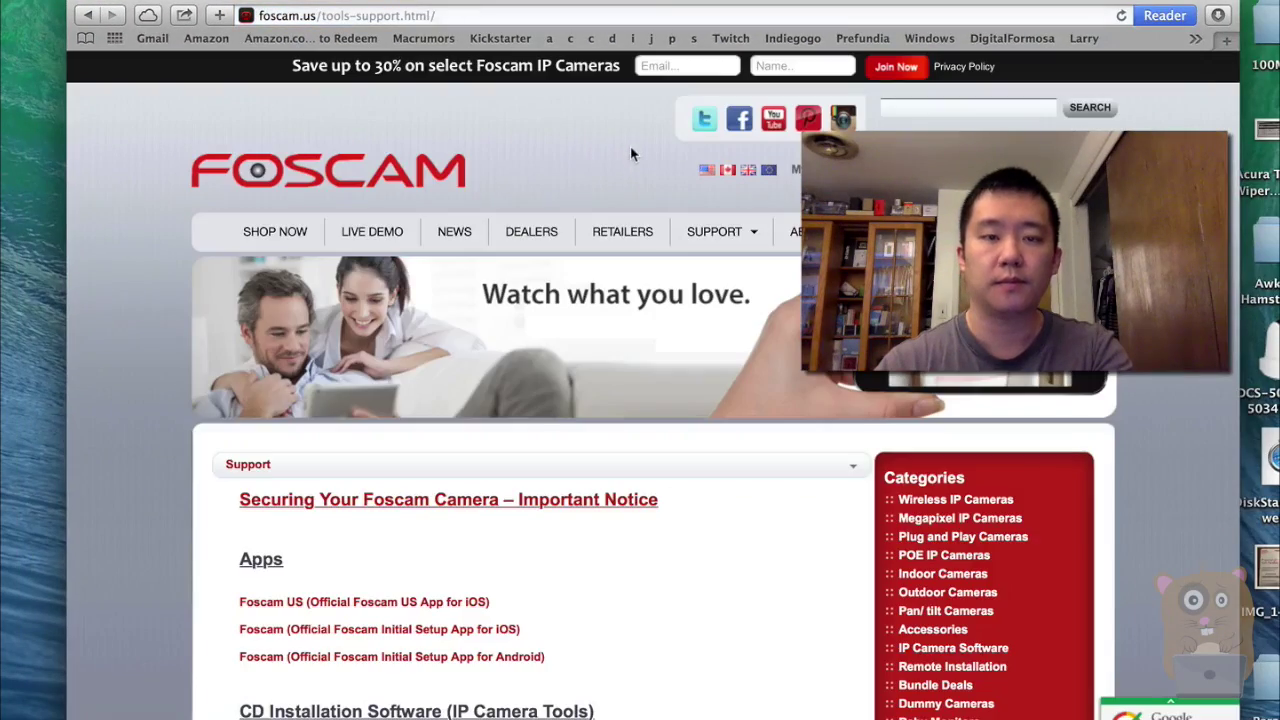
scroll(562, 670, down, 5)
scroll(535, 571, down, 3)
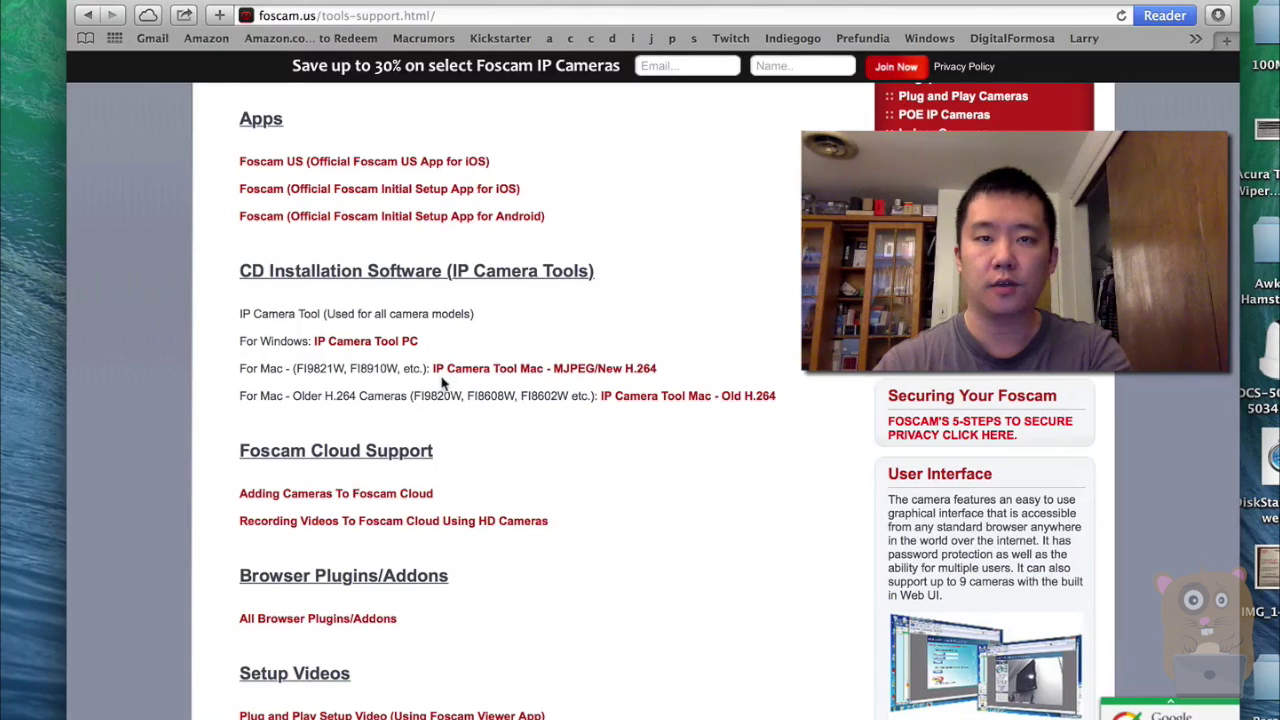
drag(240, 365, 706, 366)
Launch IP Camera Tool from a Spotlight search for 'ip' and allow incoming network connections.
click(727, 323)
key(super+space)
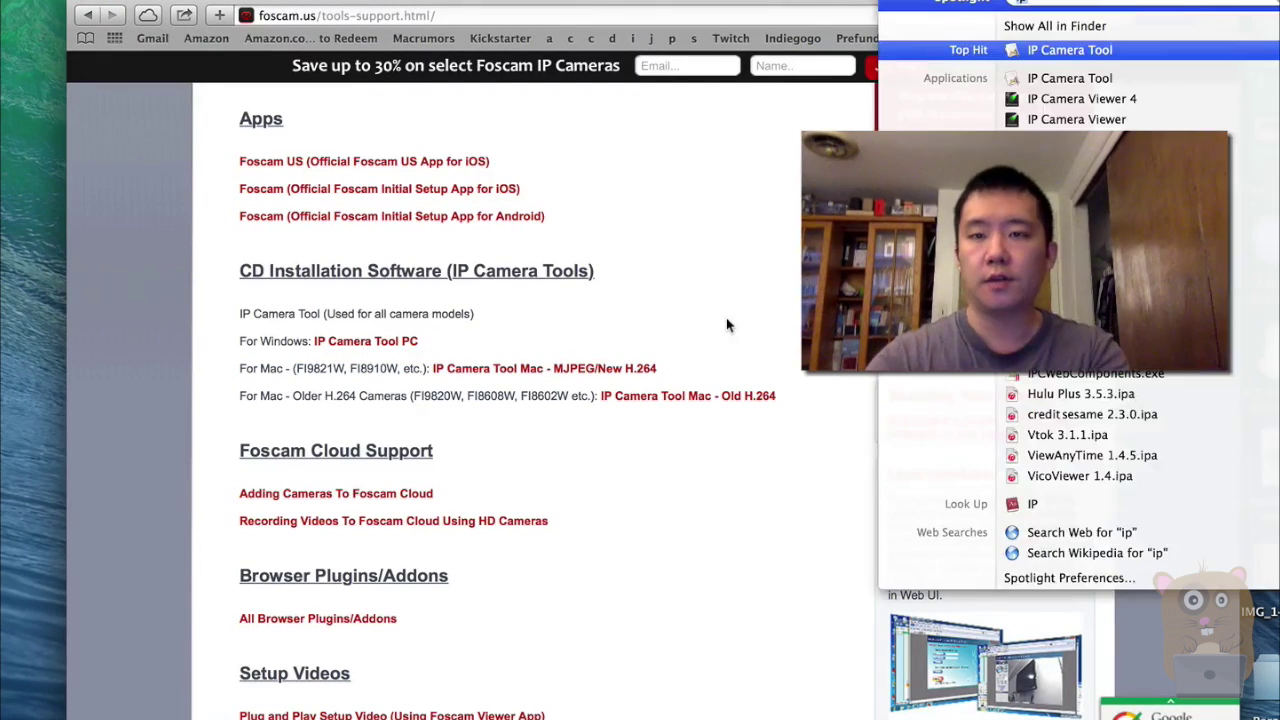
text(ip)
key(Return)
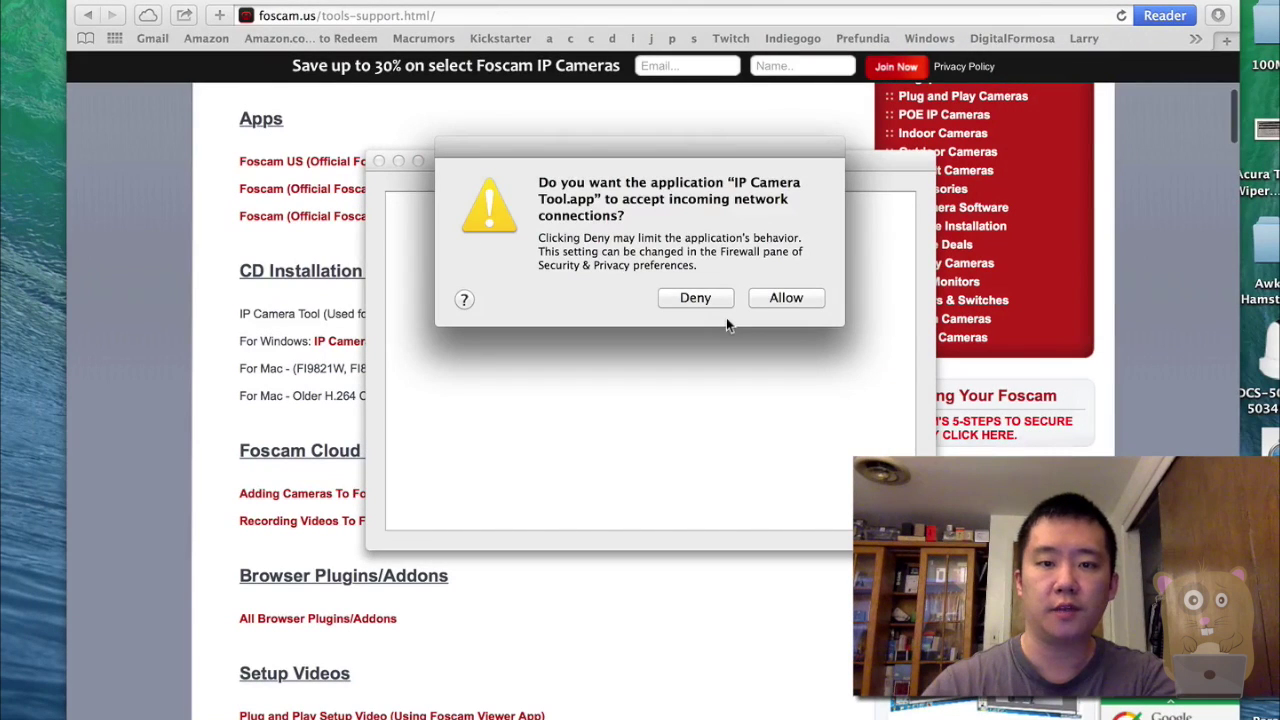
click(786, 299)
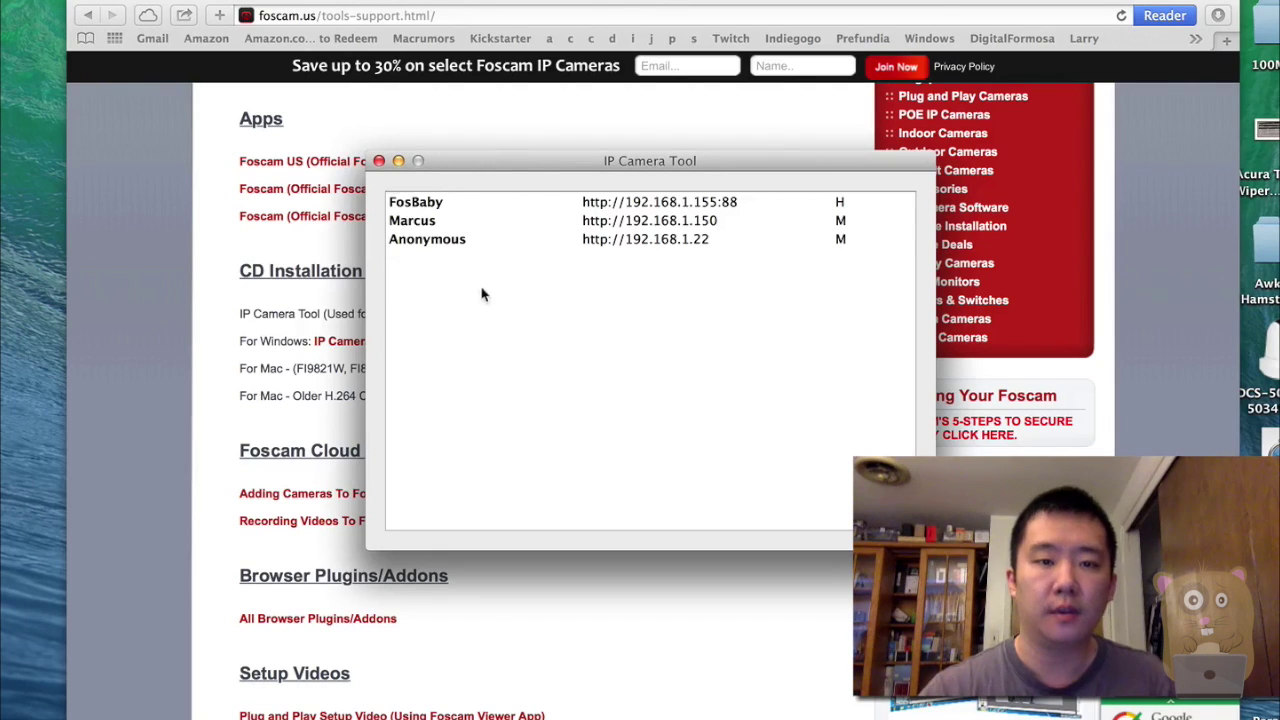
Select the Anonymous (192.168.1.22) and Marcus (192.168.1.150) cameras, ending on Anonymous.
click(501, 245)
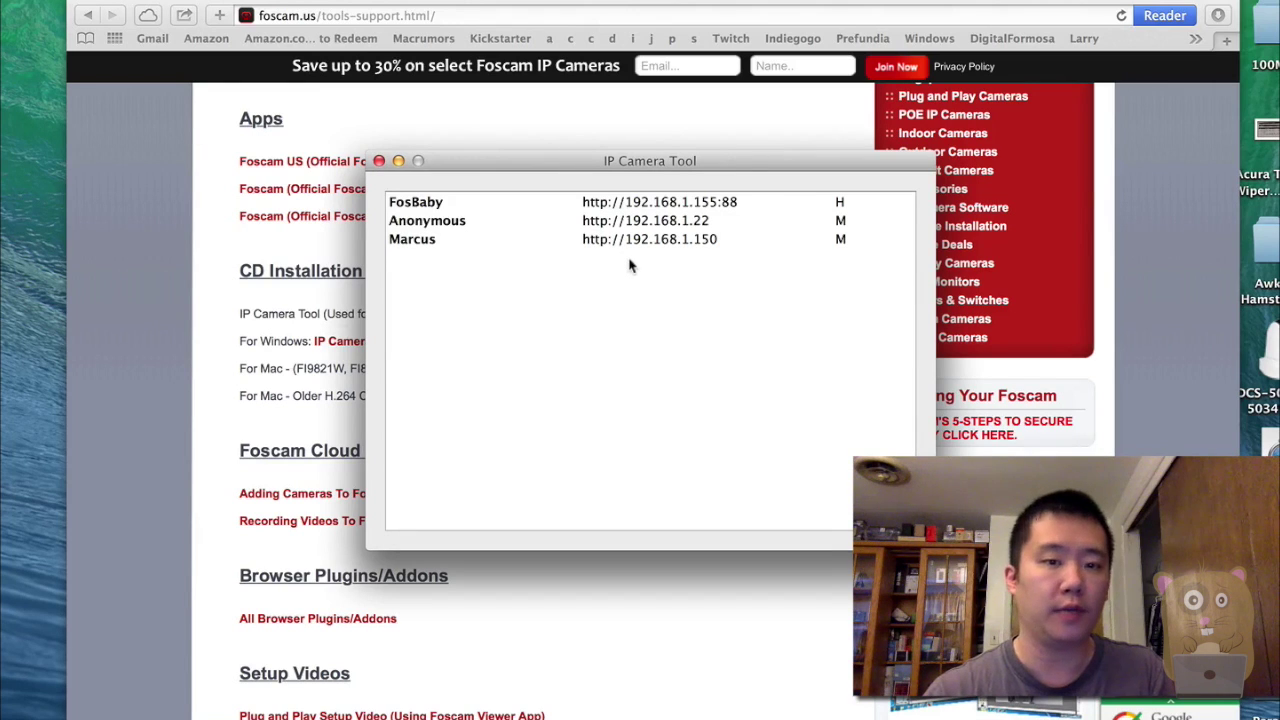
click(531, 244)
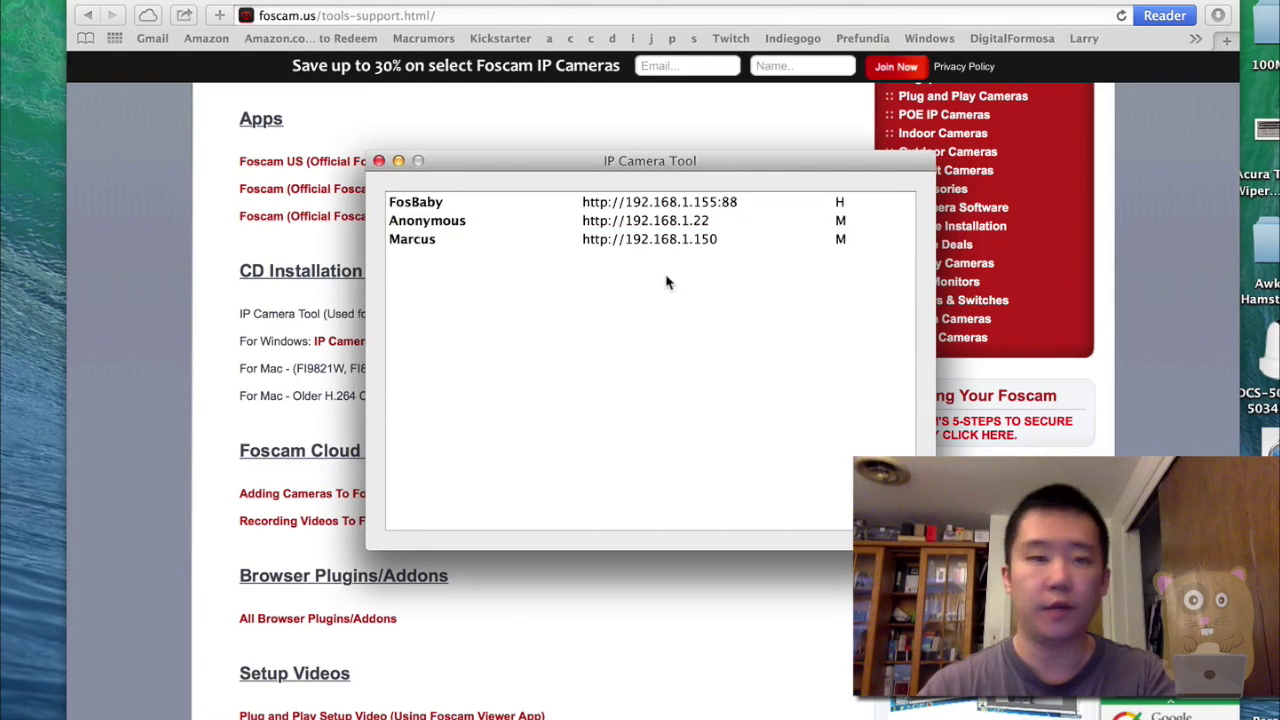
click(523, 222)
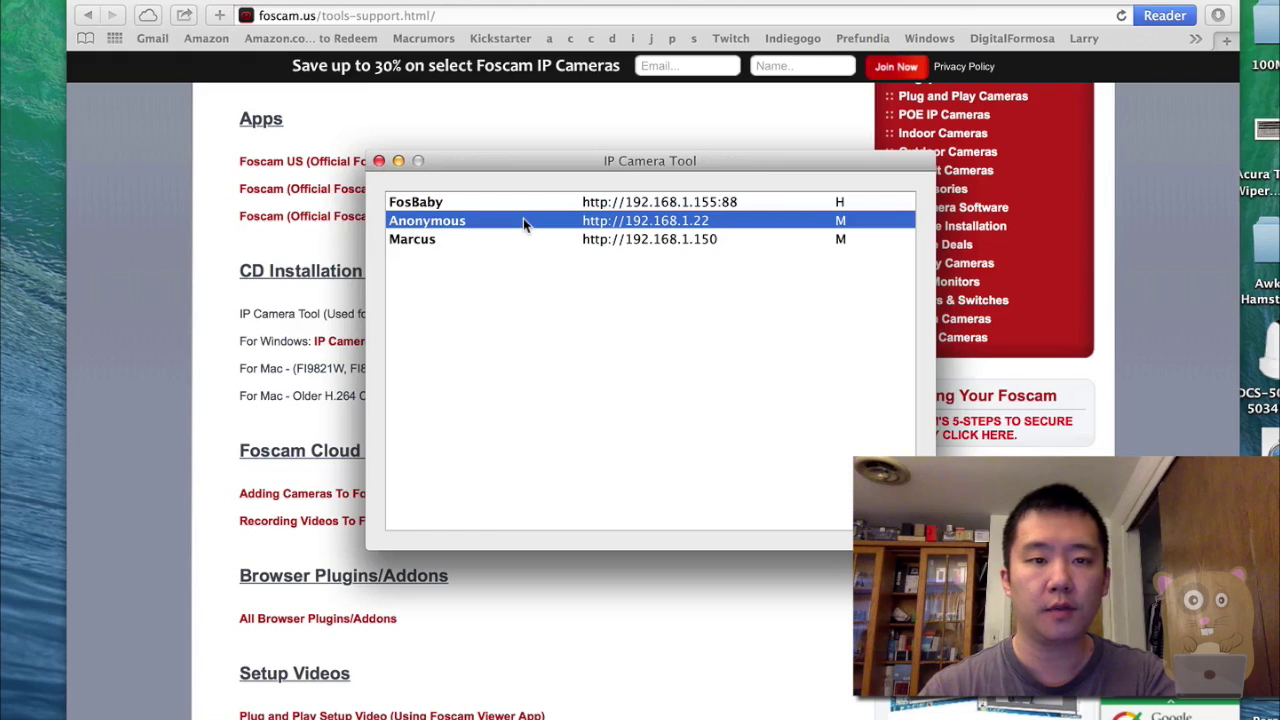
Open the Anonymous camera at 192.168.1.22 in Safari, log in as admin and dismiss the password warning.
double_click(523, 220)
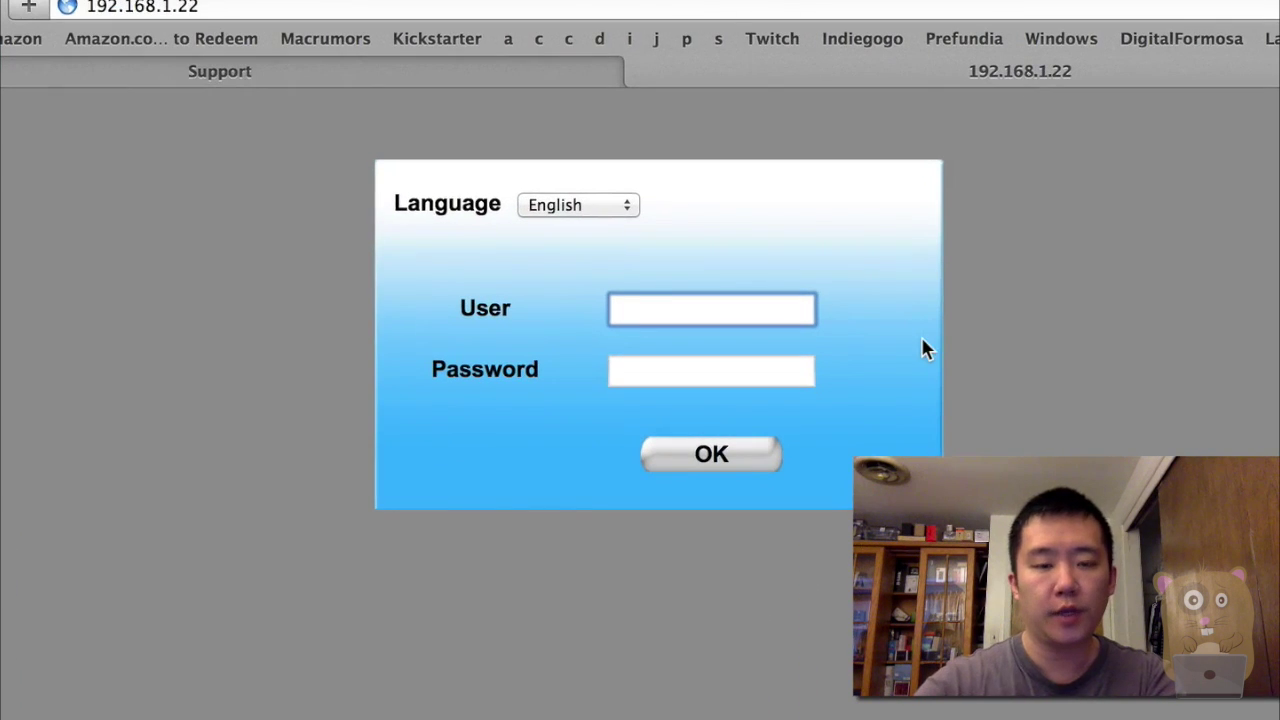
text(admin)
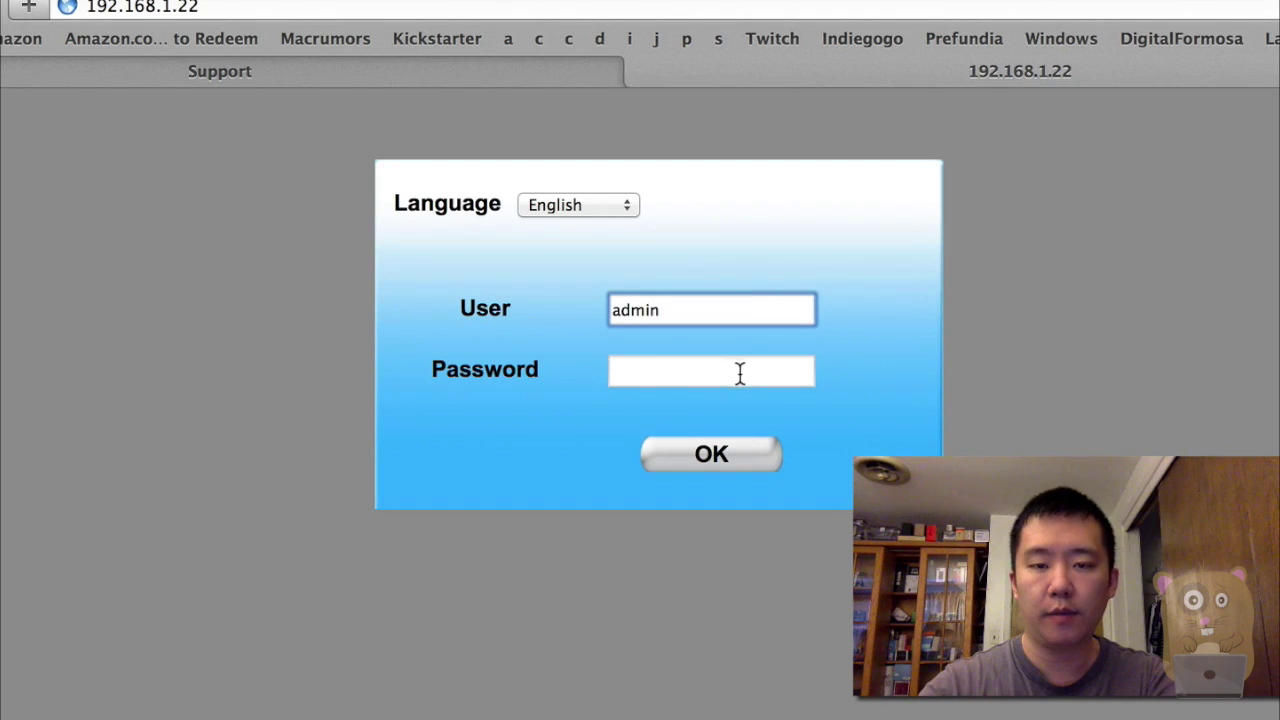
click(726, 458)
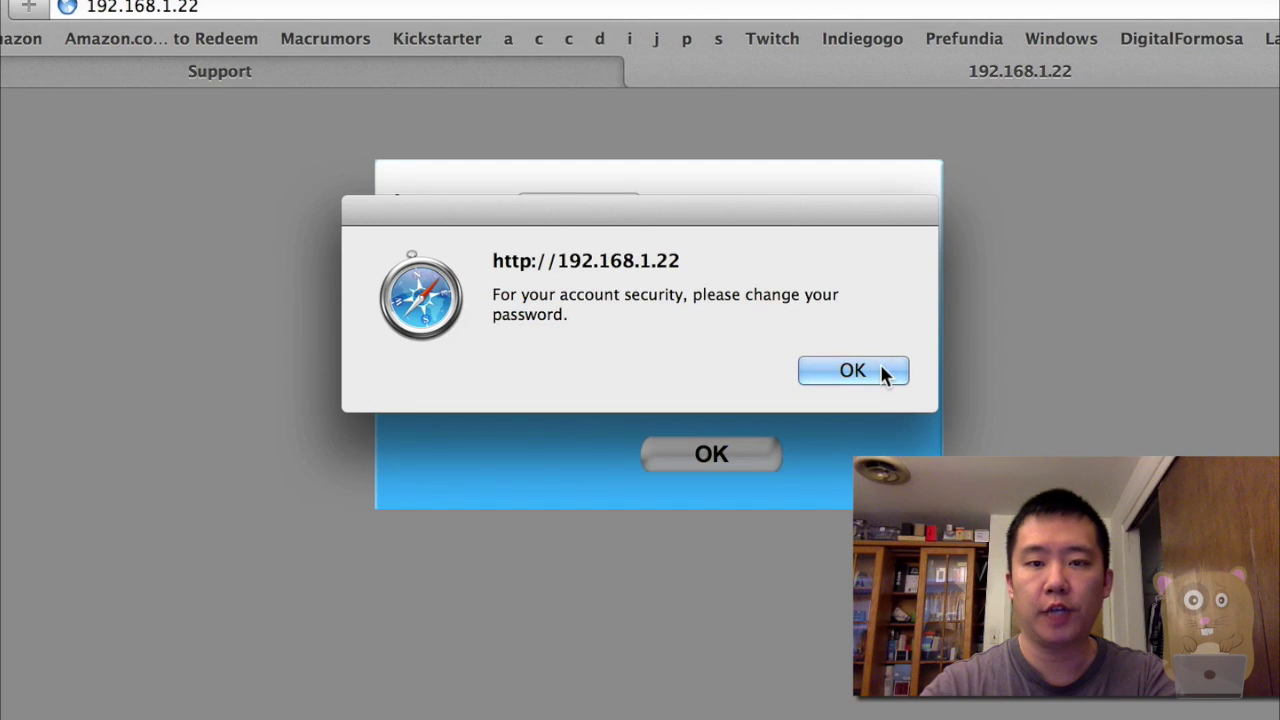
click(853, 371)
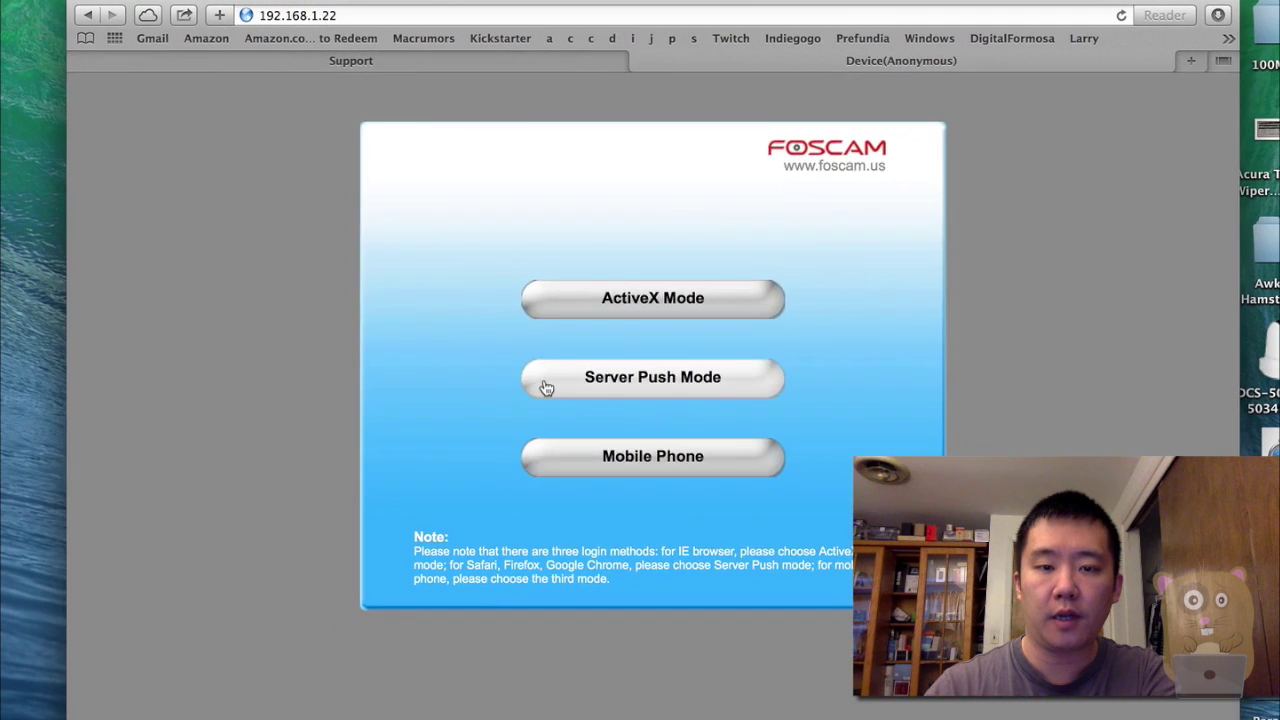
Enter Server Push Mode and go to Device Management.
click(690, 541)
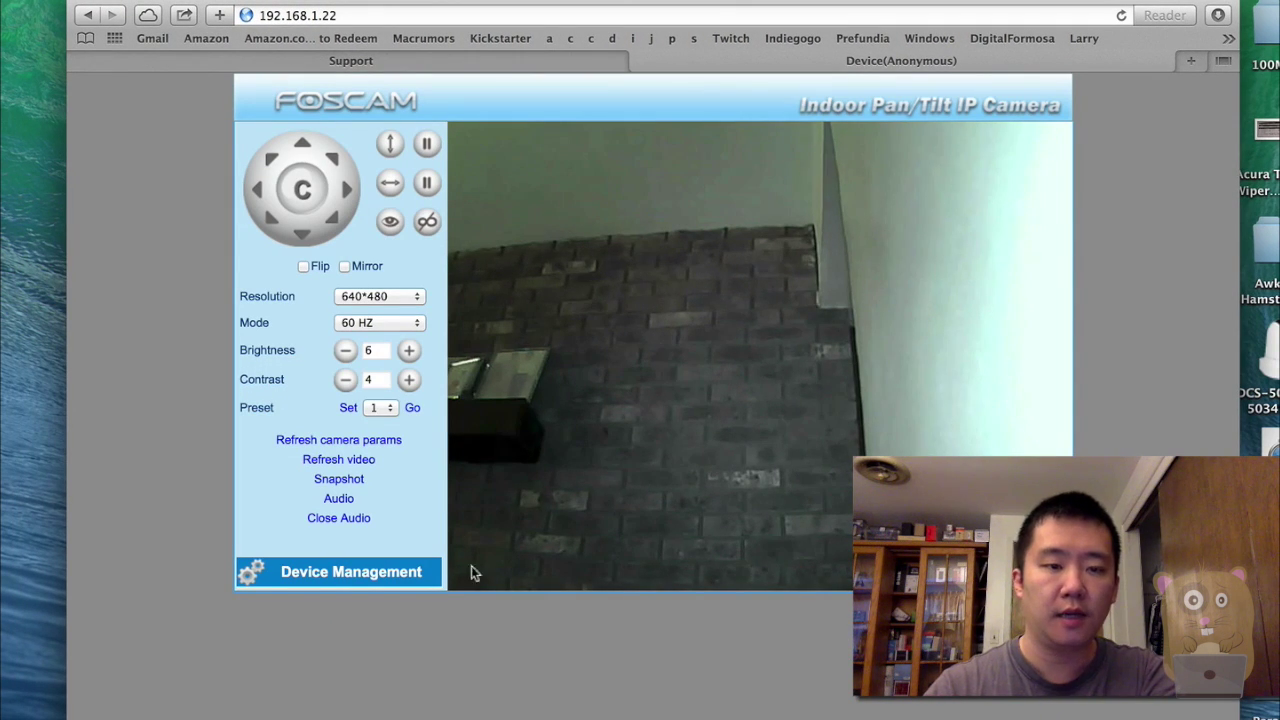
click(378, 575)
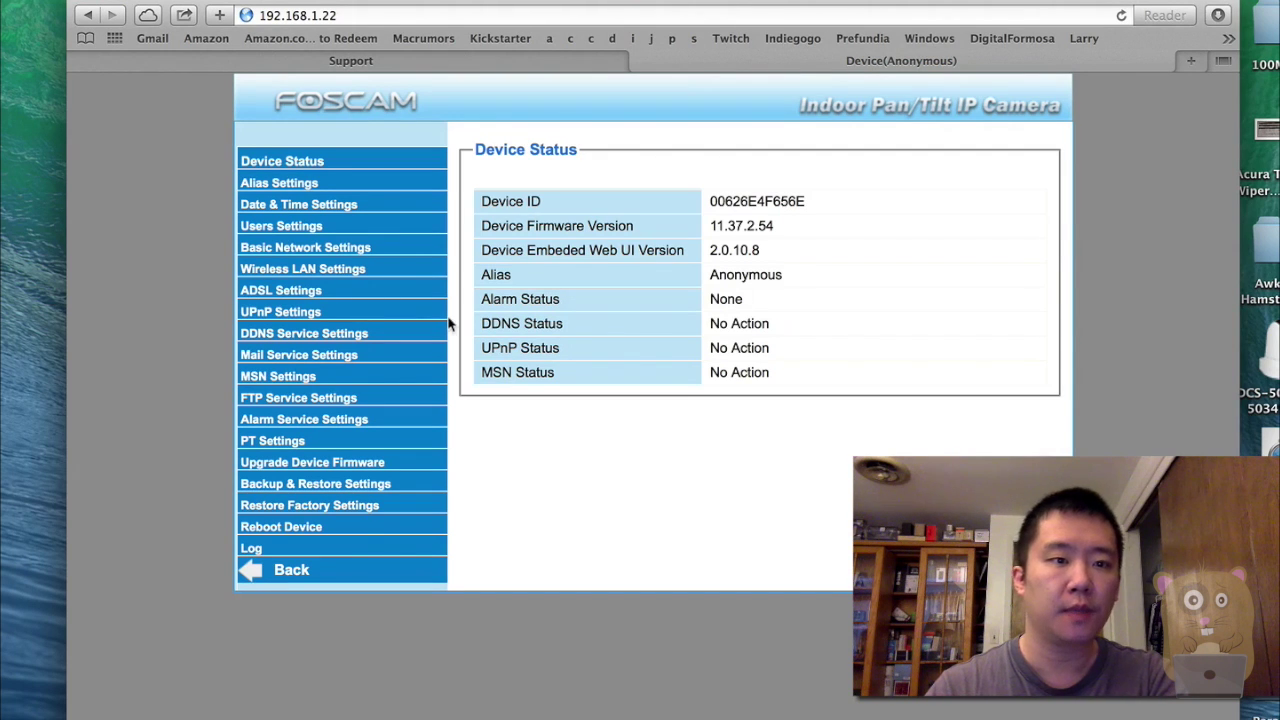
On the Users Settings page, delete the 'admin' user name from the first row.
click(288, 228)
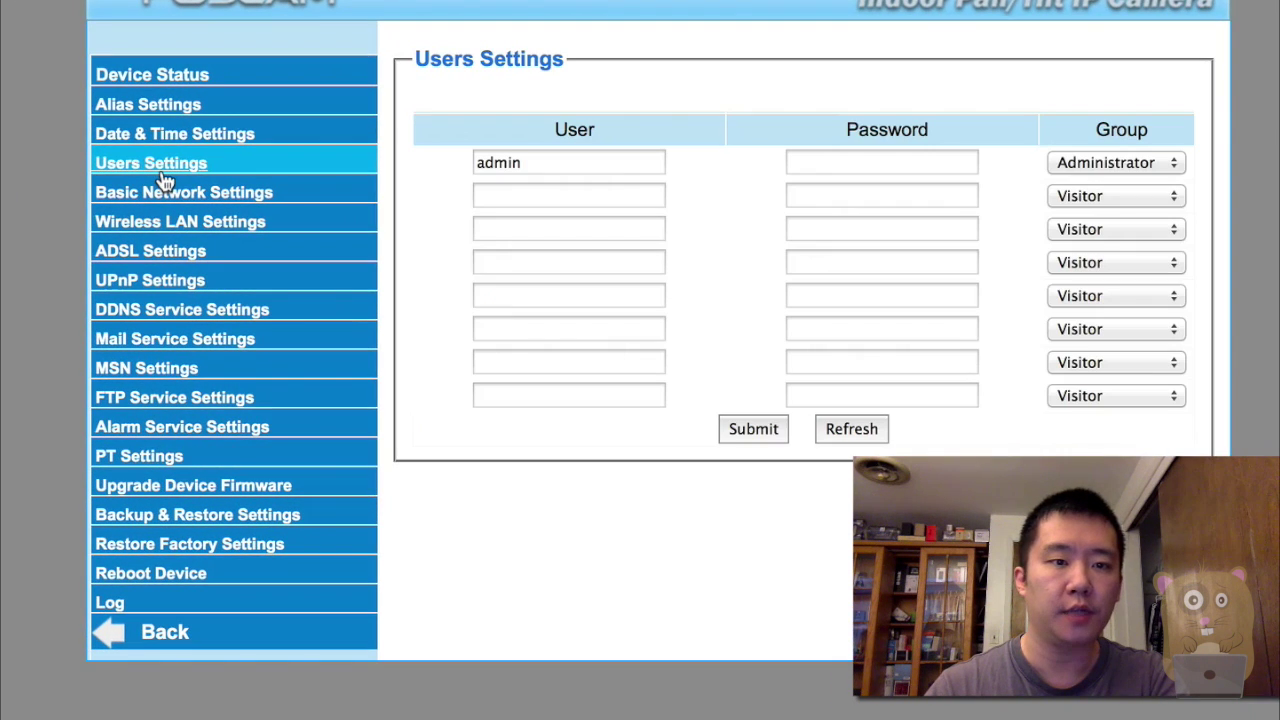
click(640, 162)
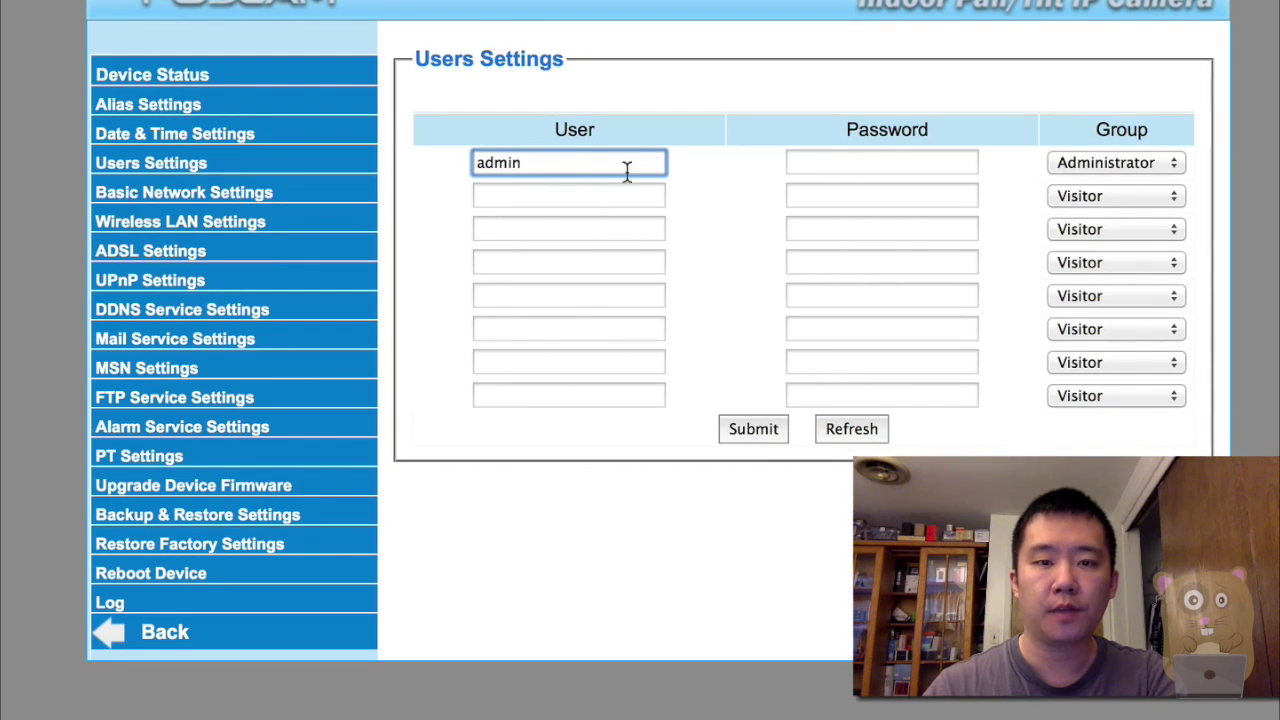
click(606, 196)
click(597, 158)
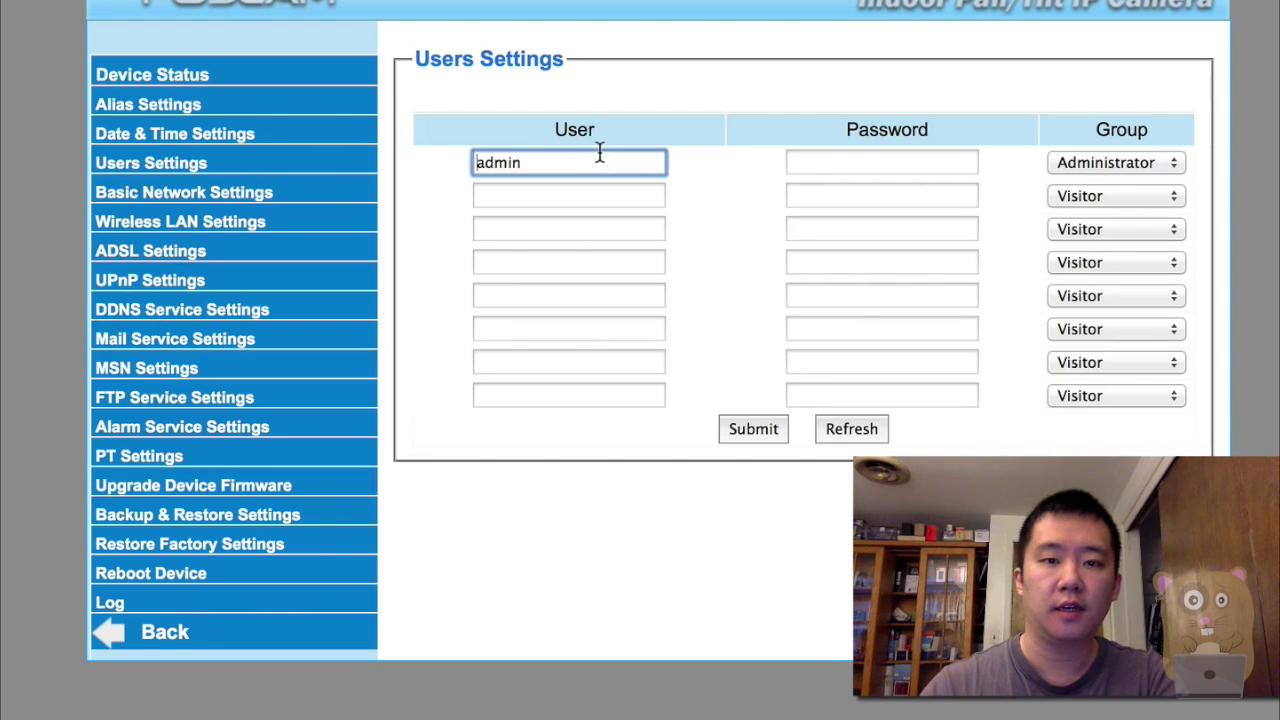
double_click(577, 166)
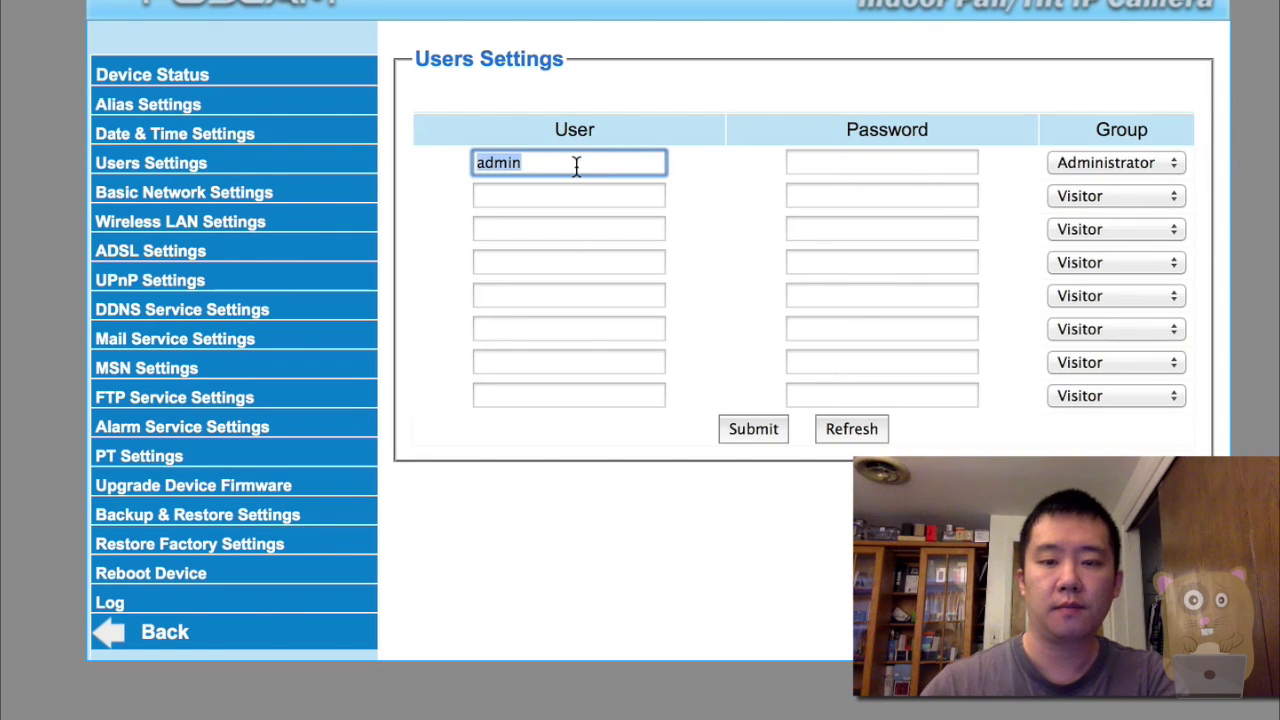
key(BackSpace)
Add user 'testuser' with its password in the Administrator group and submit.
click(589, 198)
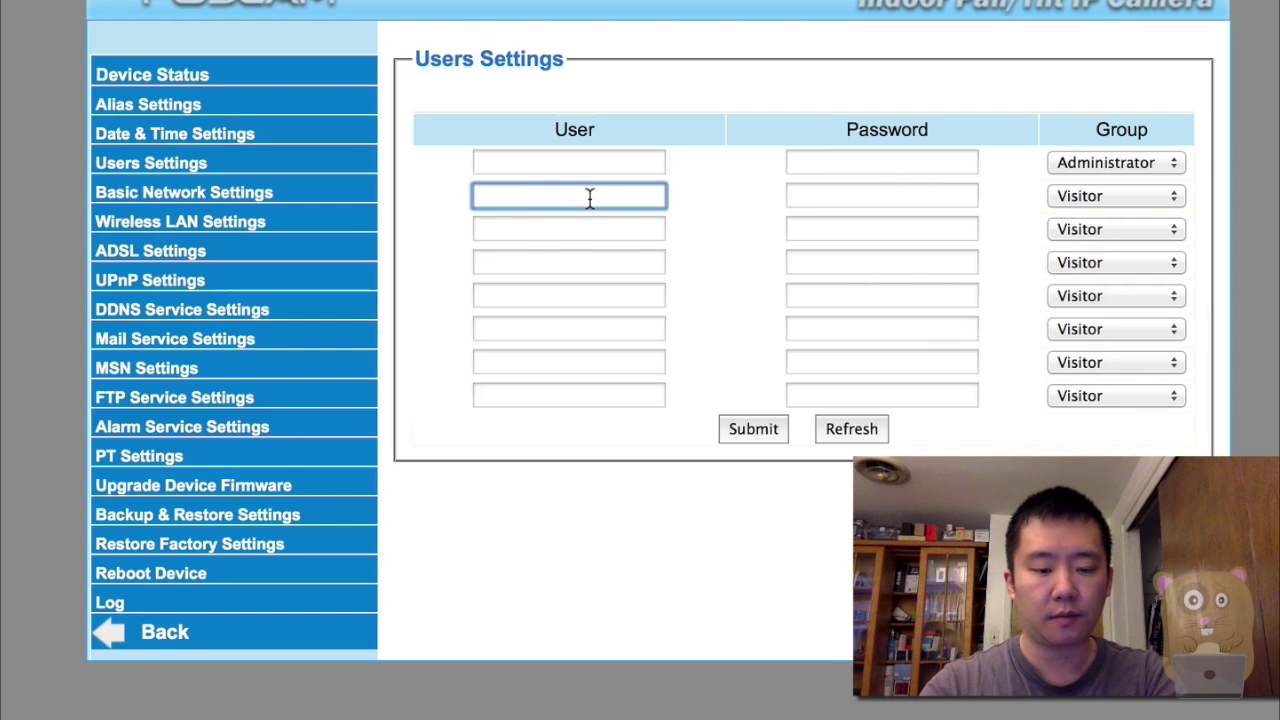
text(testuser)
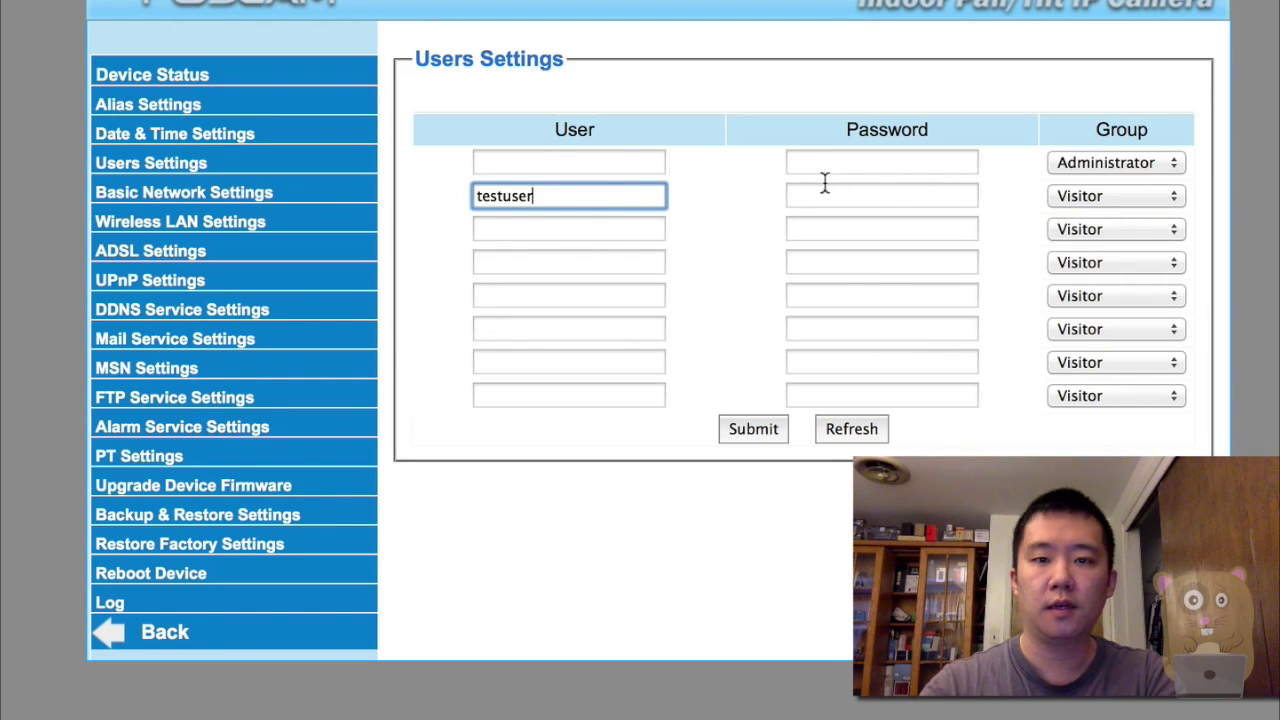
click(890, 201)
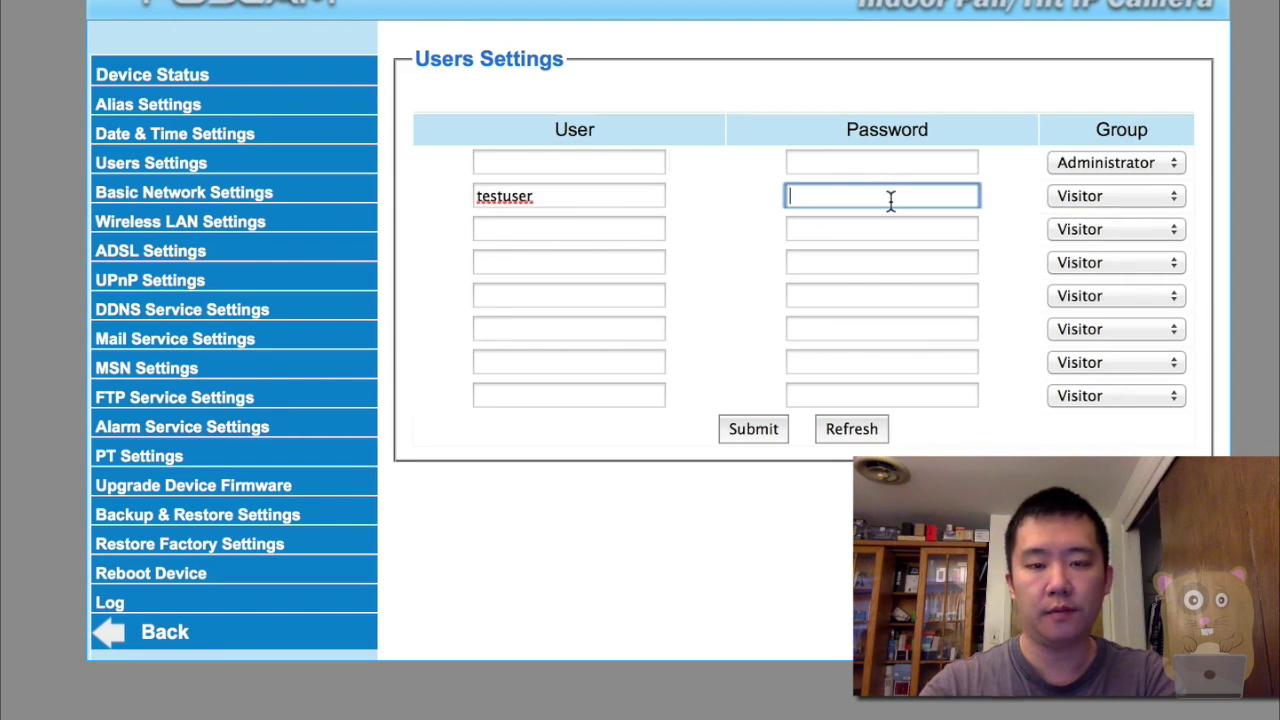
text(testing)
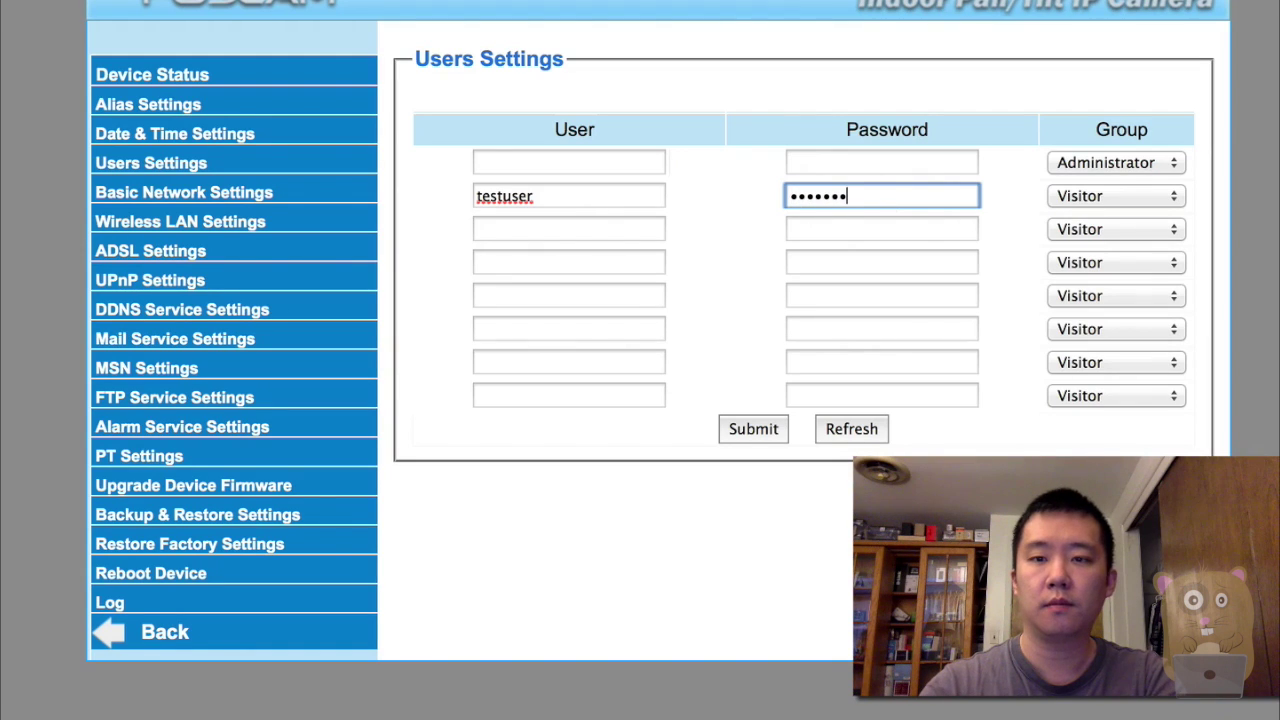
click(1098, 198)
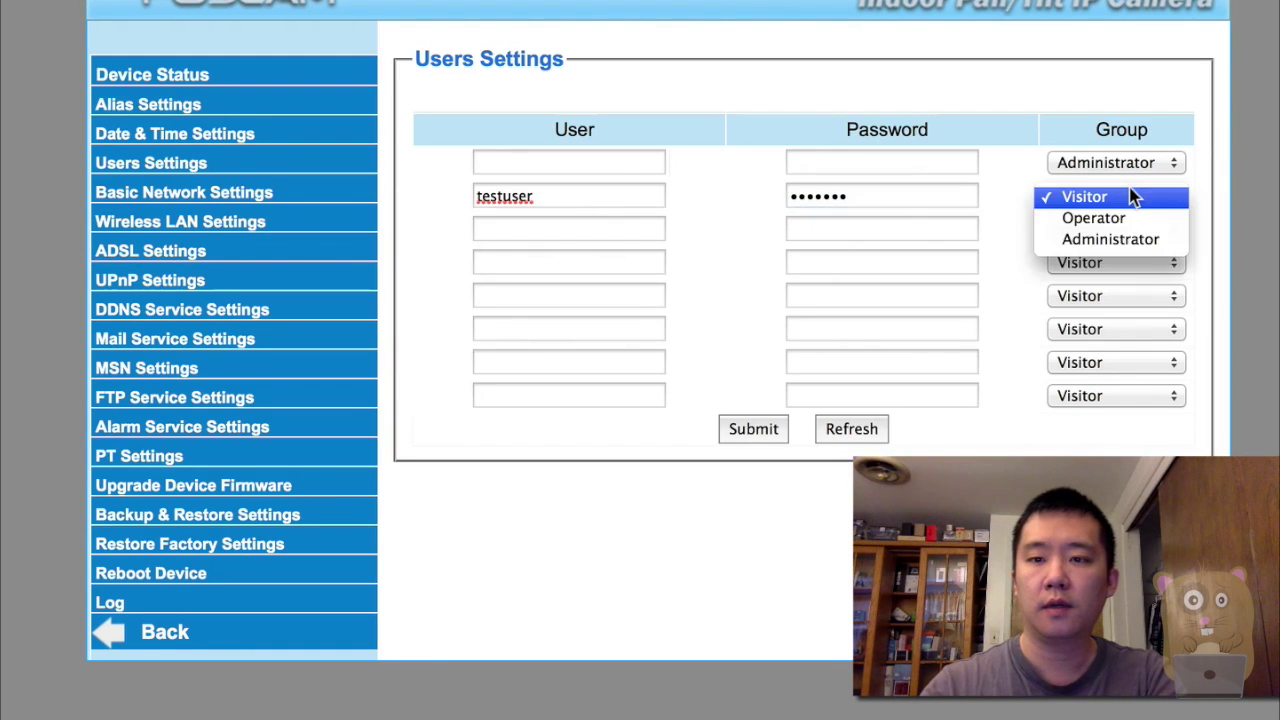
click(1138, 240)
click(758, 432)
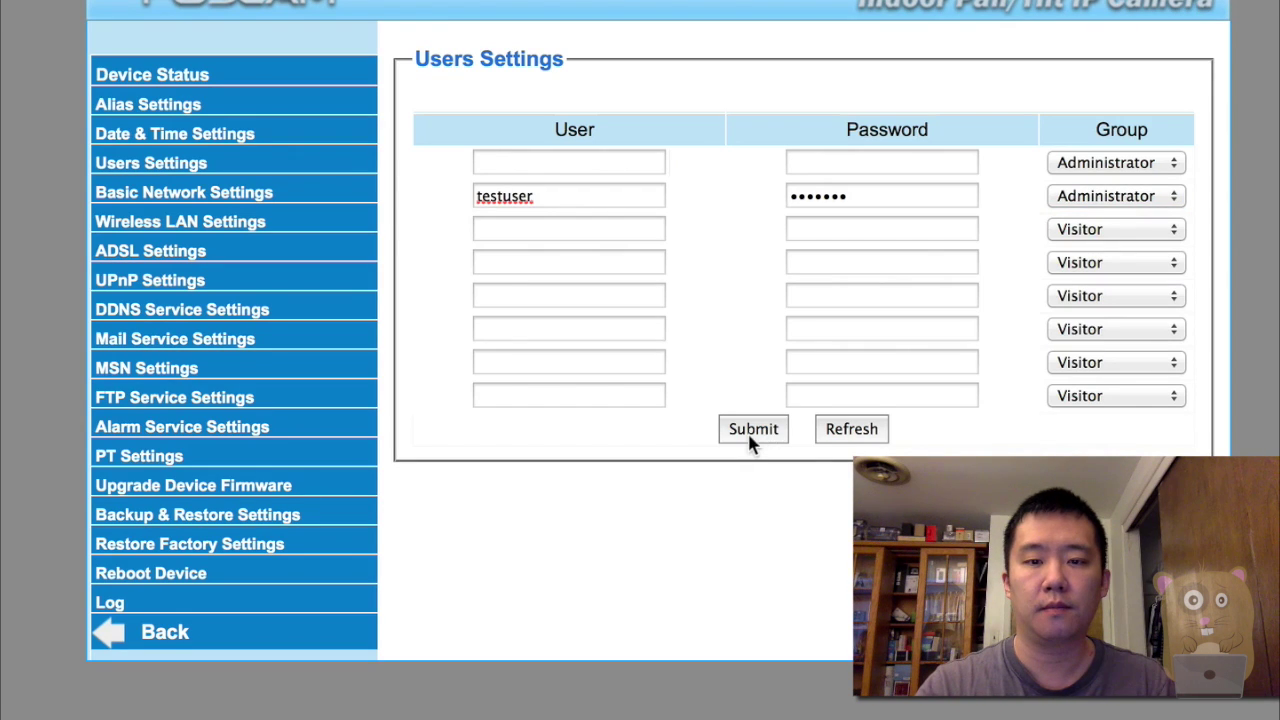
click(752, 440)
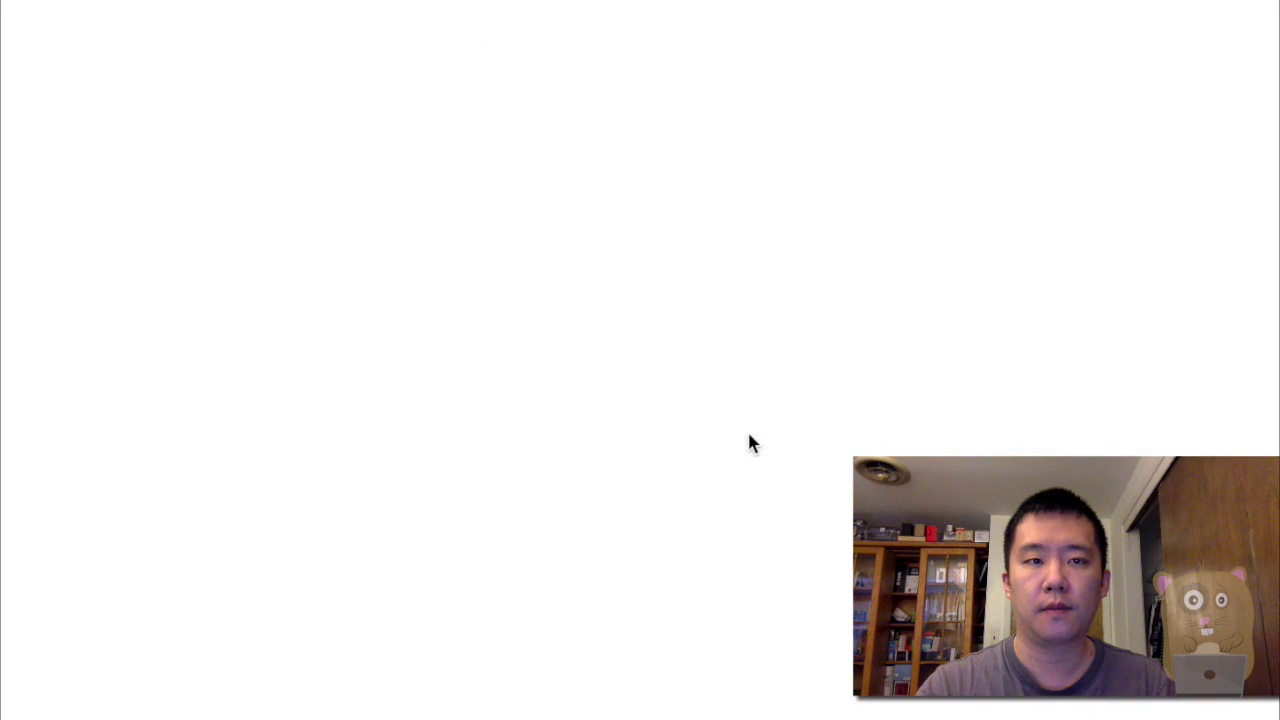
Sign back in with the 'testuser' account and its password.
key(BackSpace)
key(BackSpace)
key(BackSpace)
key(BackSpace)
key(BackSpace)
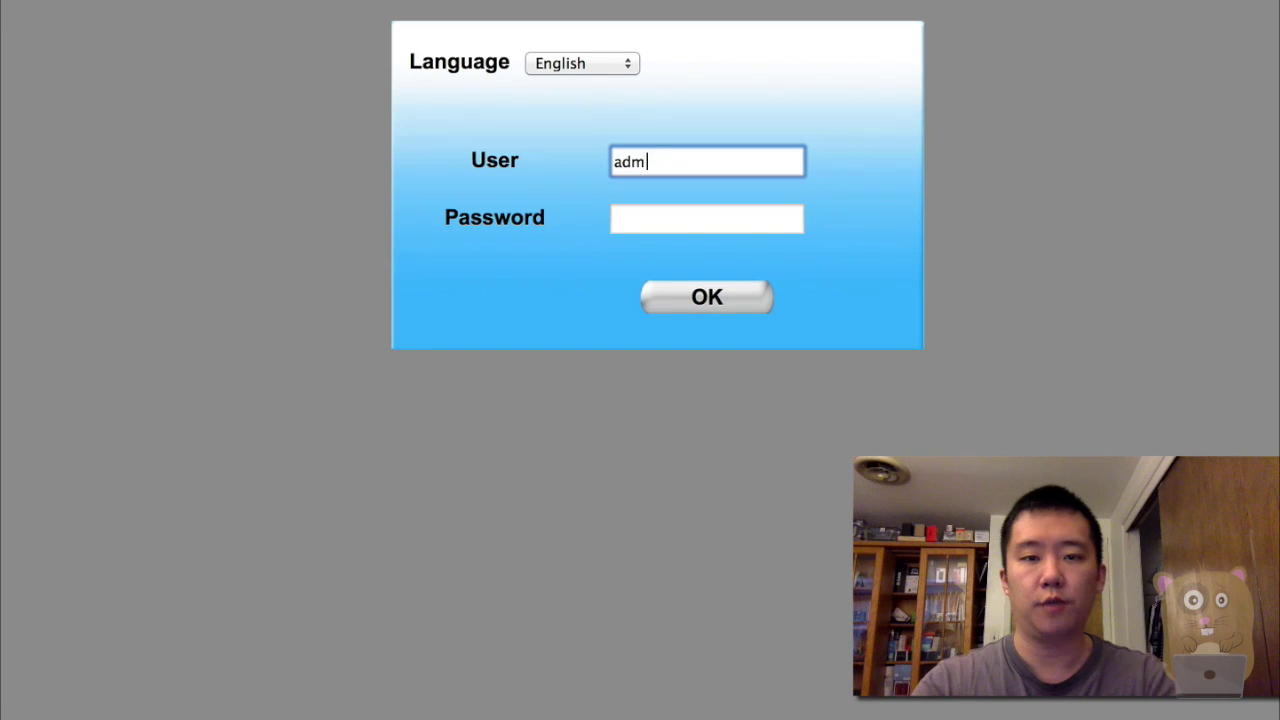
text(testus)
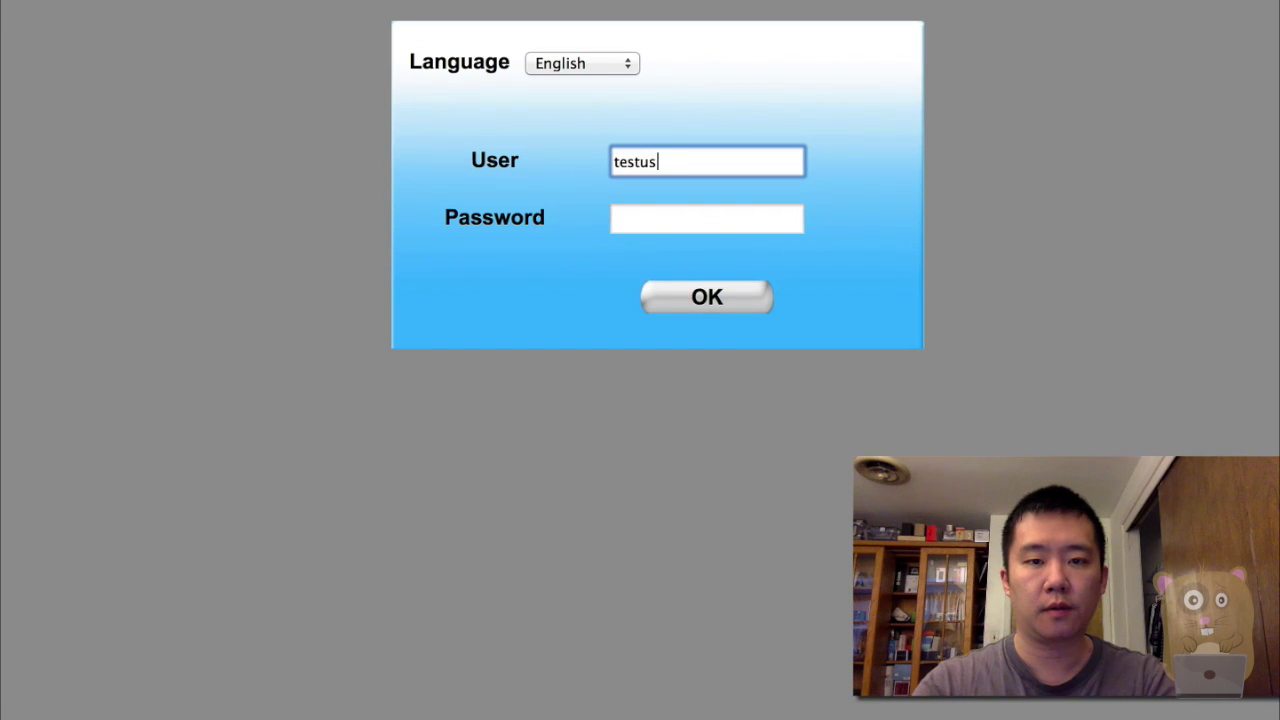
text(er)
key(Tab)
key(Return)
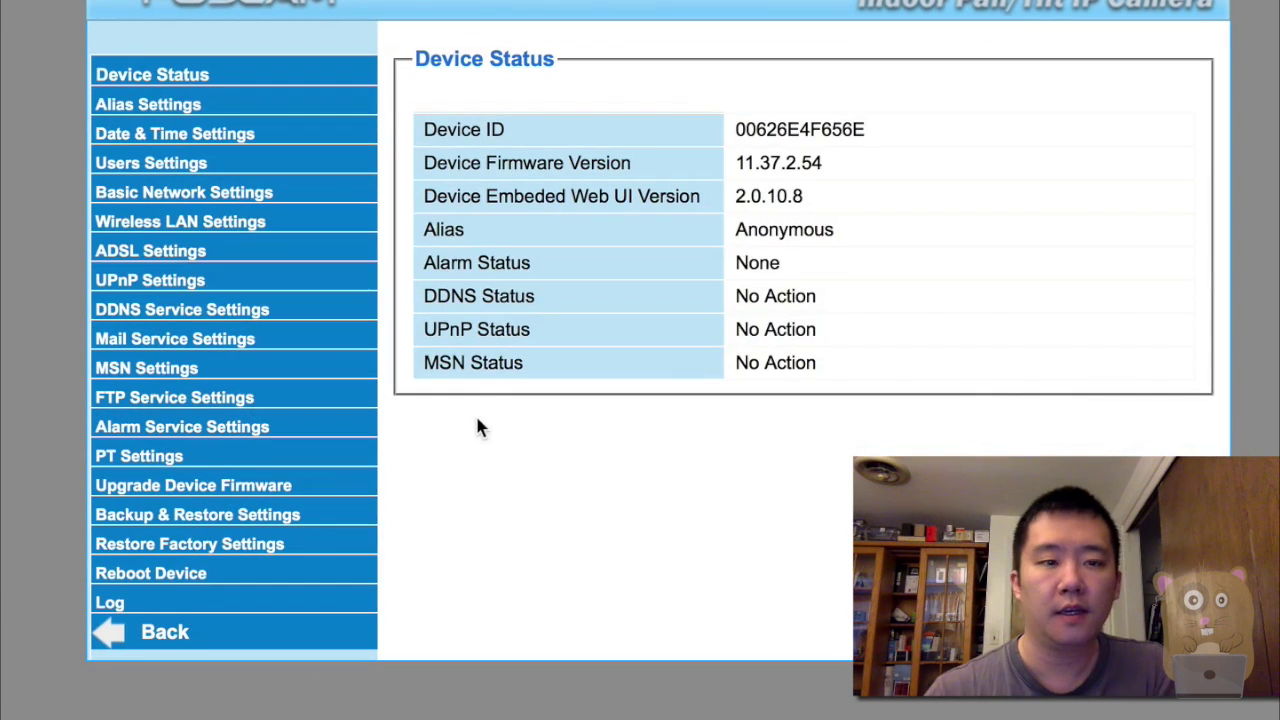
Join the JQJRC Wi-Fi network by pasting its share key in Wireless LAN Settings and submitting.
click(238, 232)
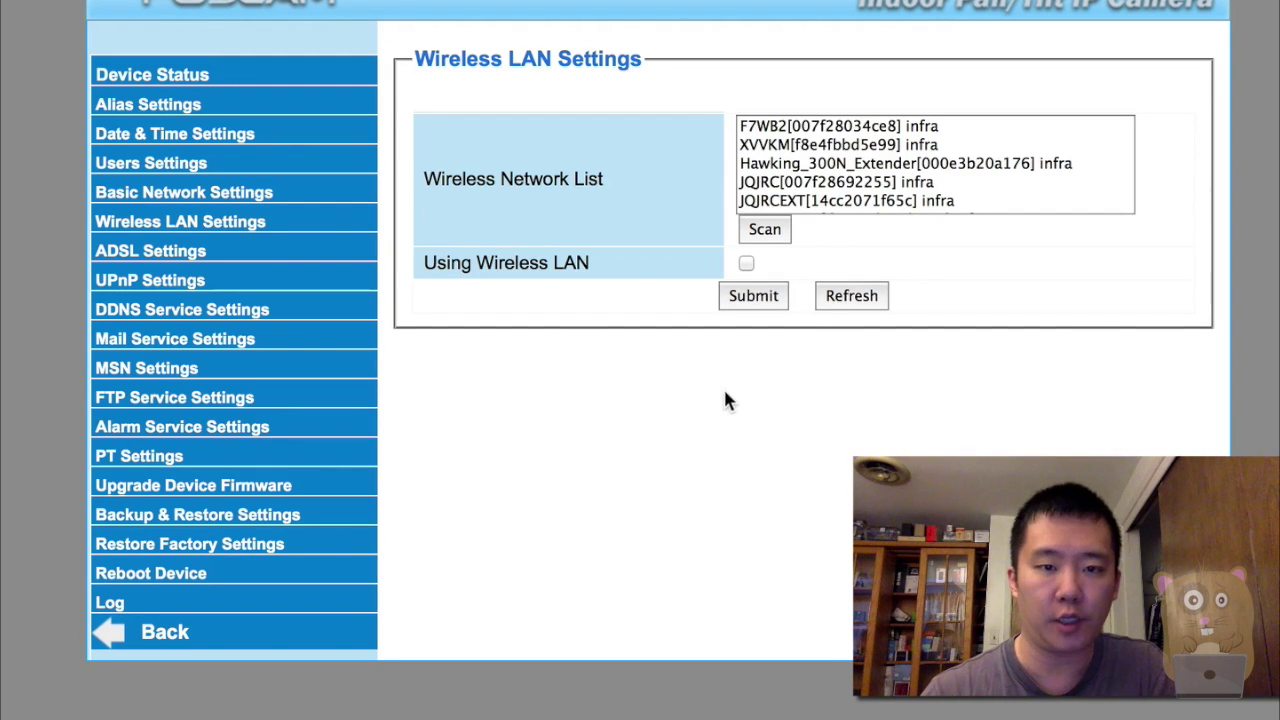
click(868, 186)
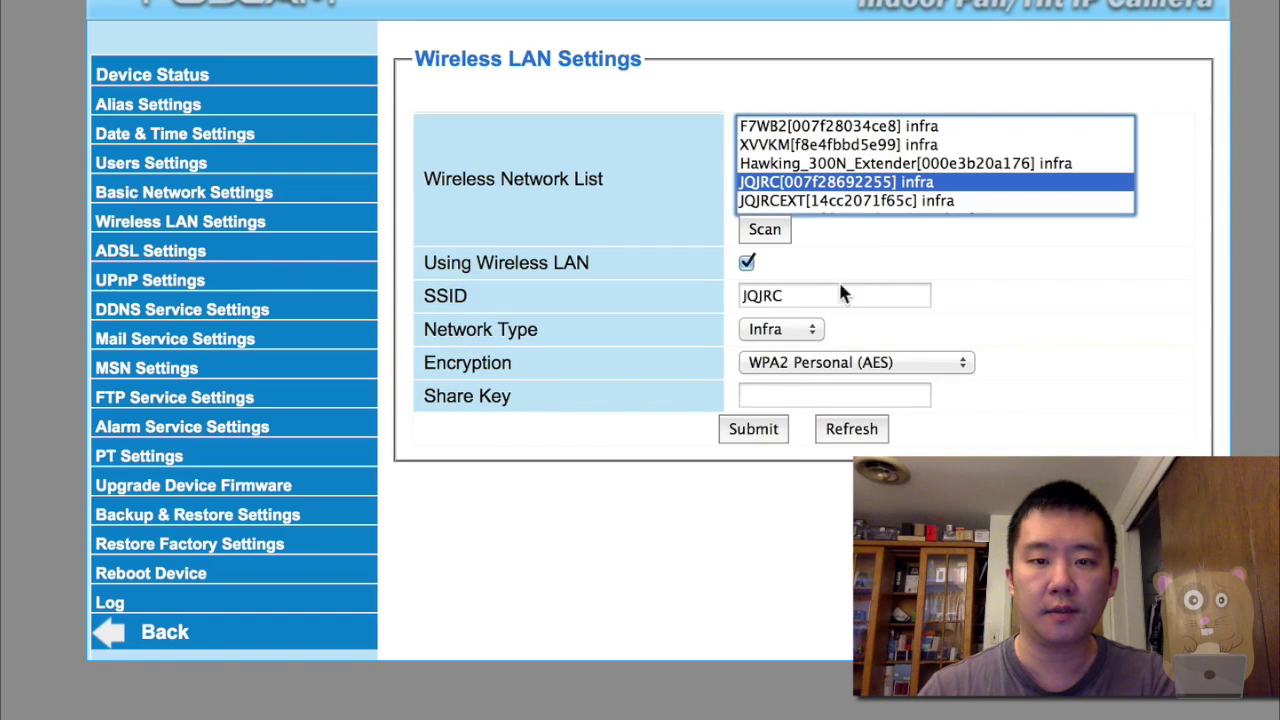
click(801, 393)
key(super+v)
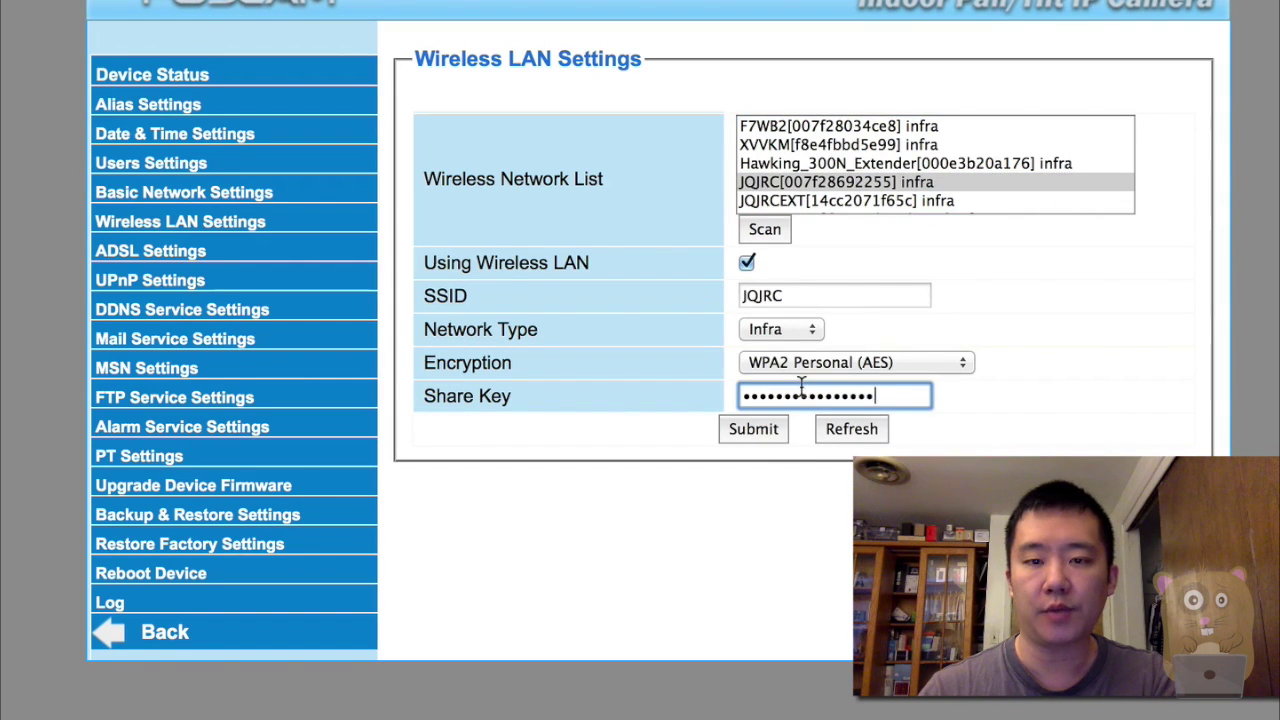
click(771, 438)
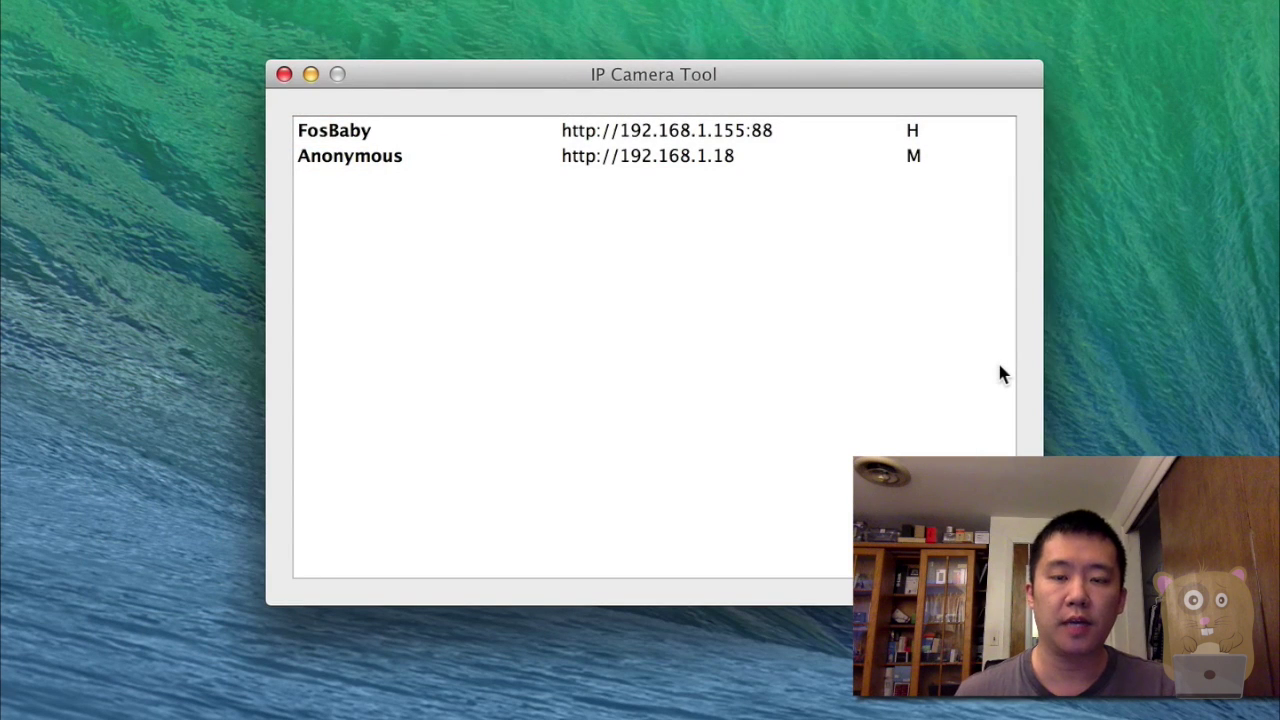
Refresh IP Camera Tool's camera list from its right-click menu.
right_click(1000, 372)
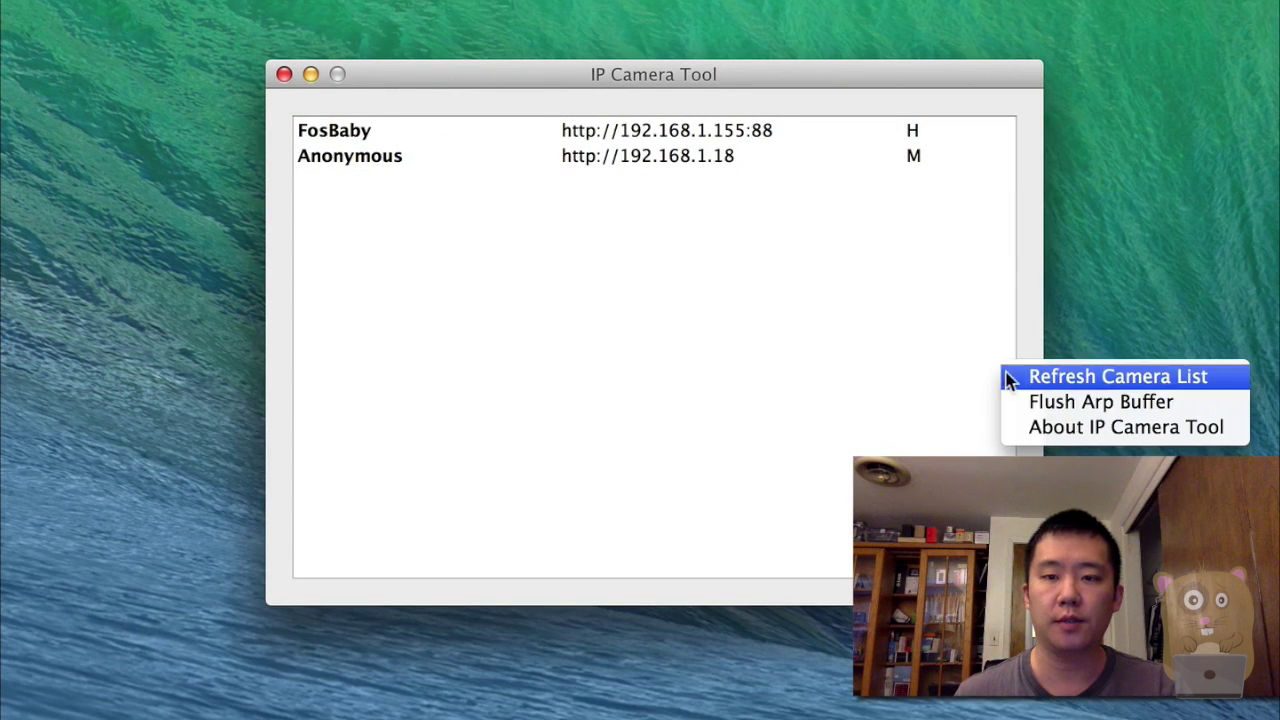
click(1015, 376)
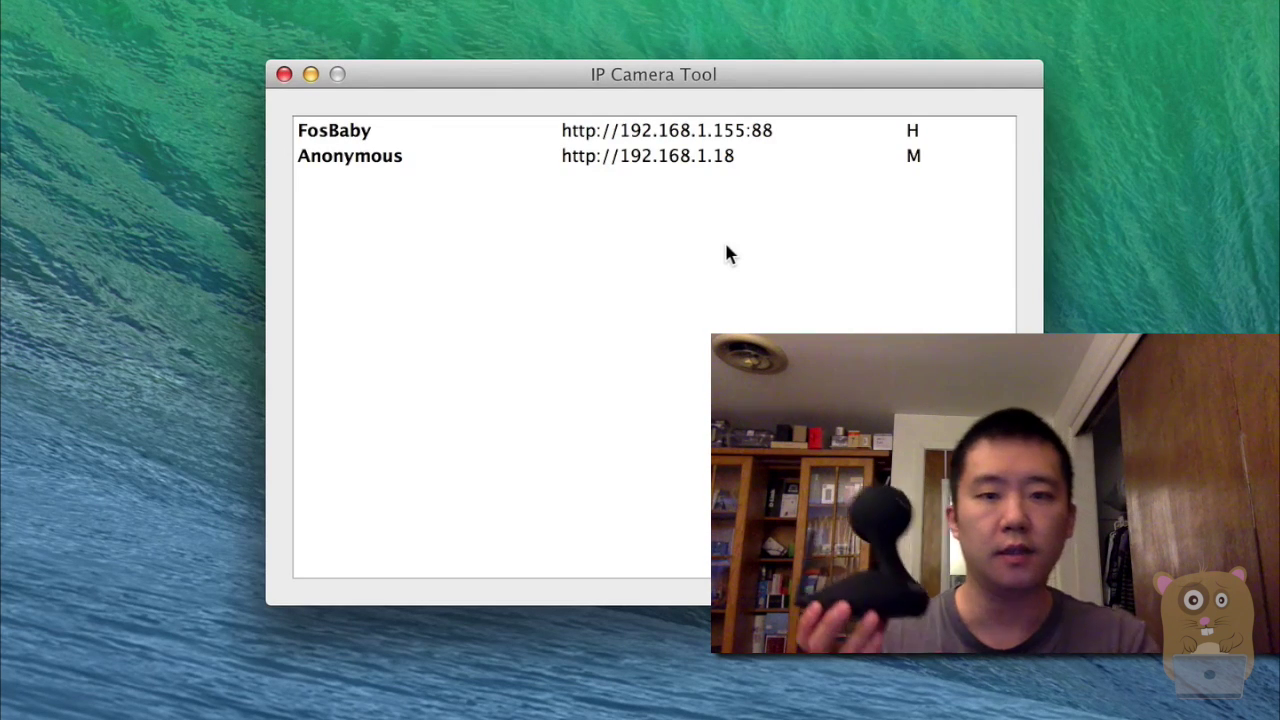
Open the camera at 192.168.1.18, sign in as 'testuser' and choose Server Push Mode.
click(512, 160)
double_click(512, 160)
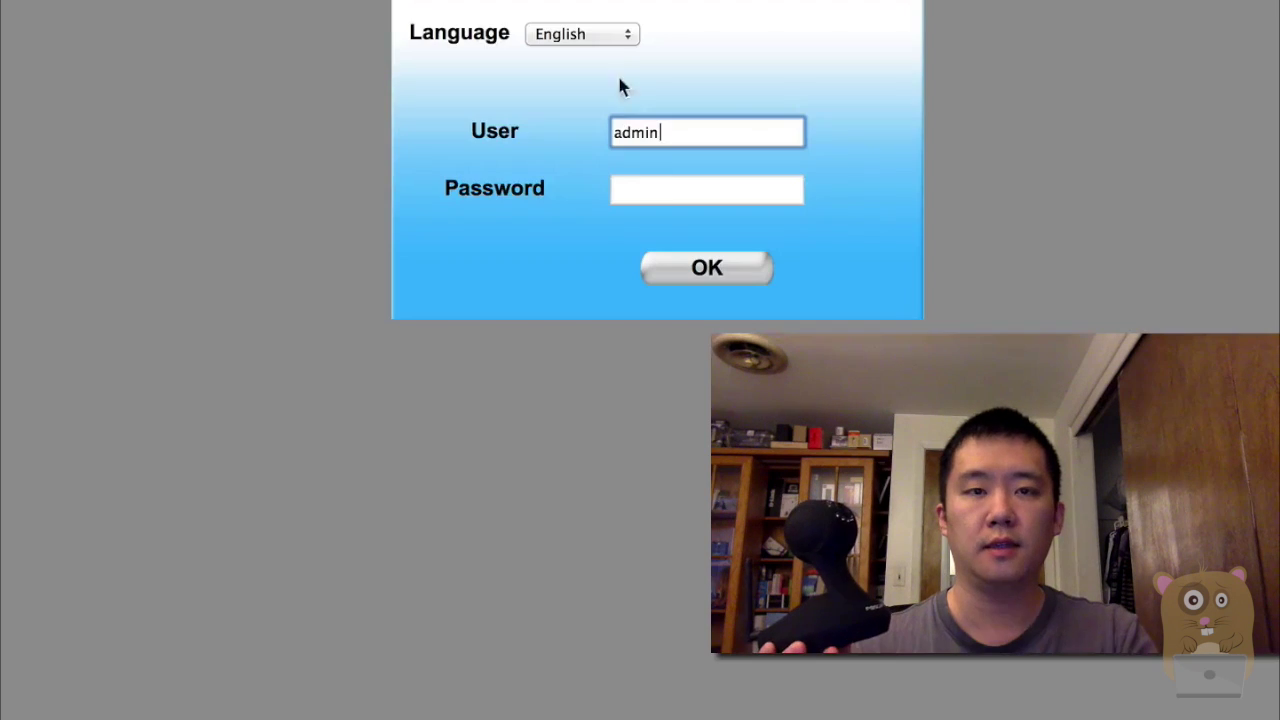
double_click(754, 131)
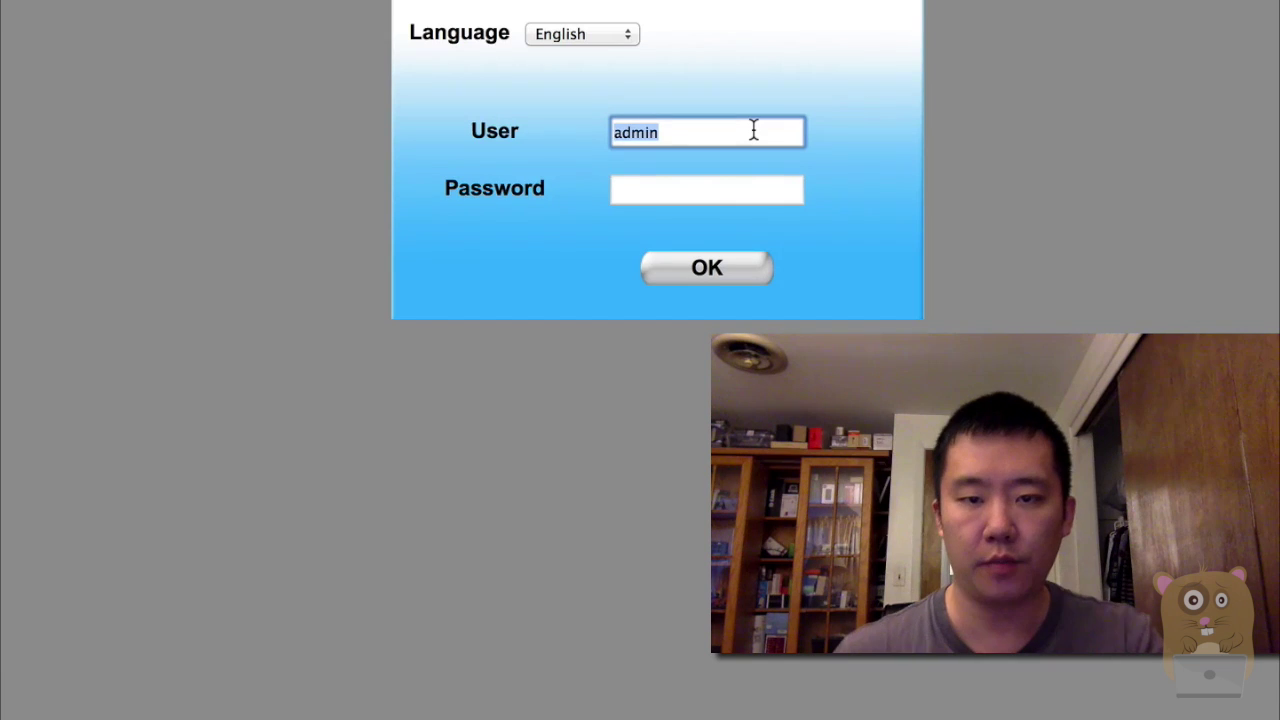
text(testuser)
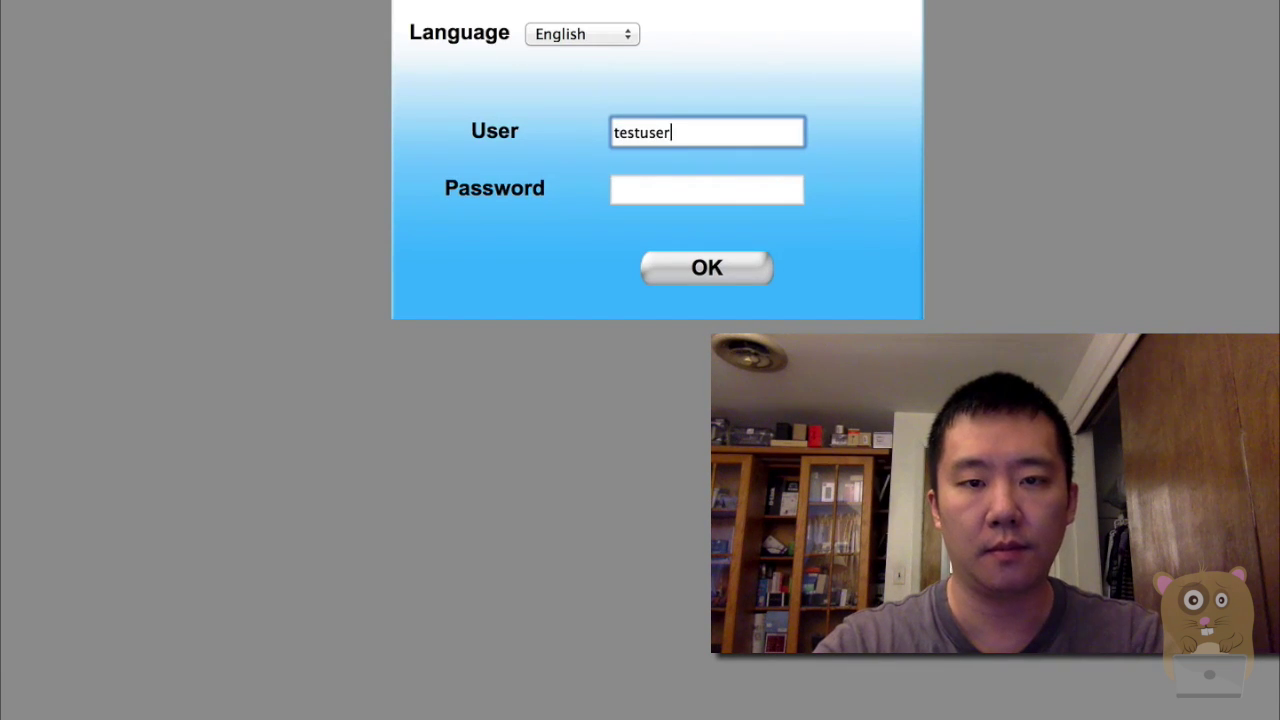
key(Tab)
text(ss)
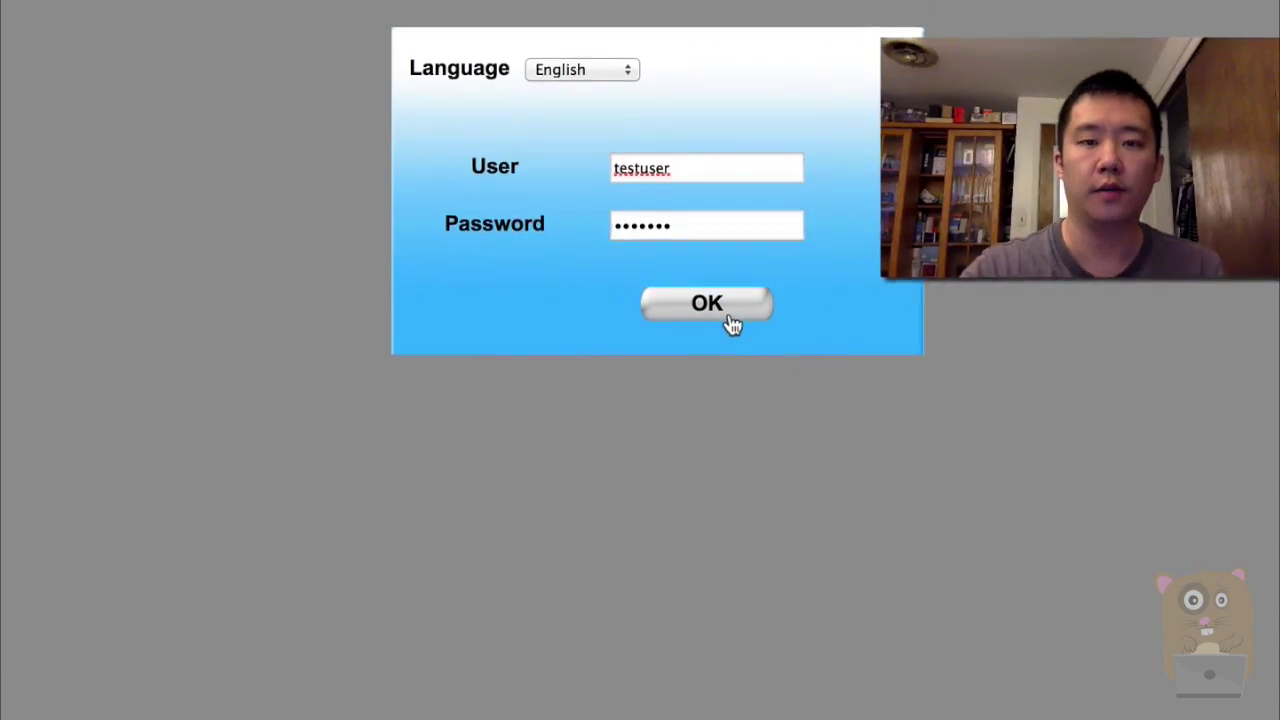
click(728, 278)
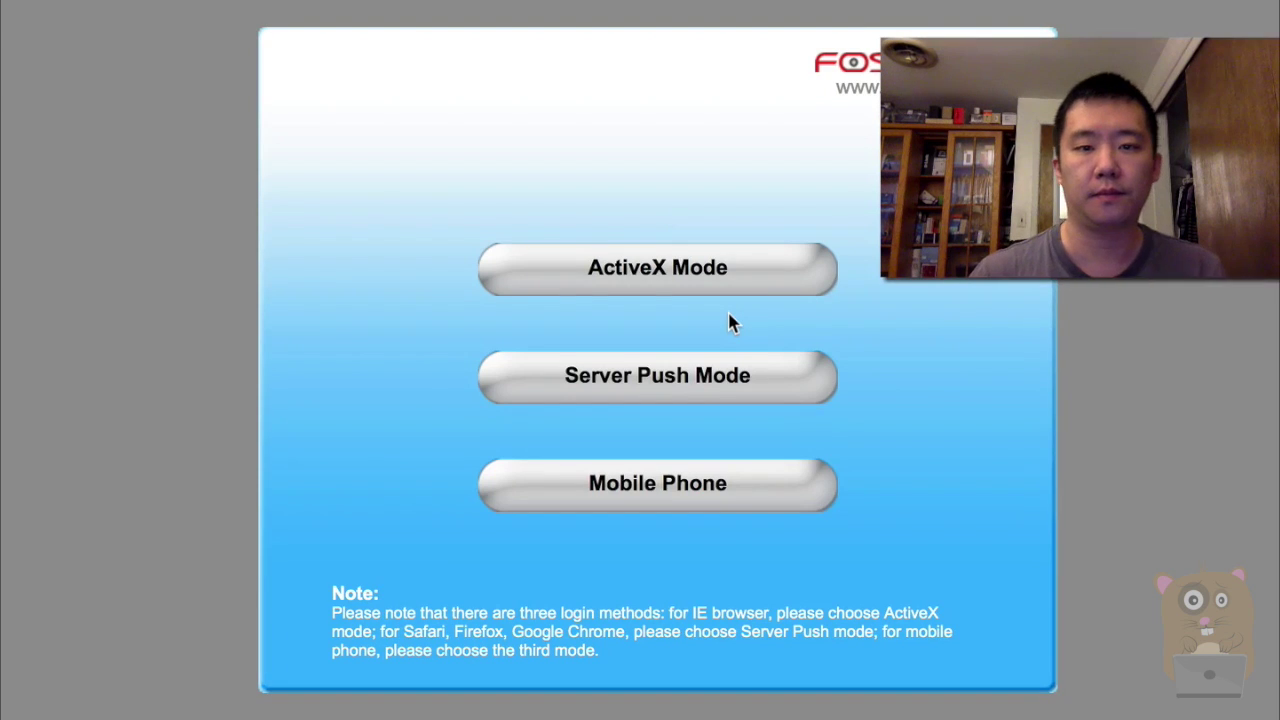
click(682, 383)
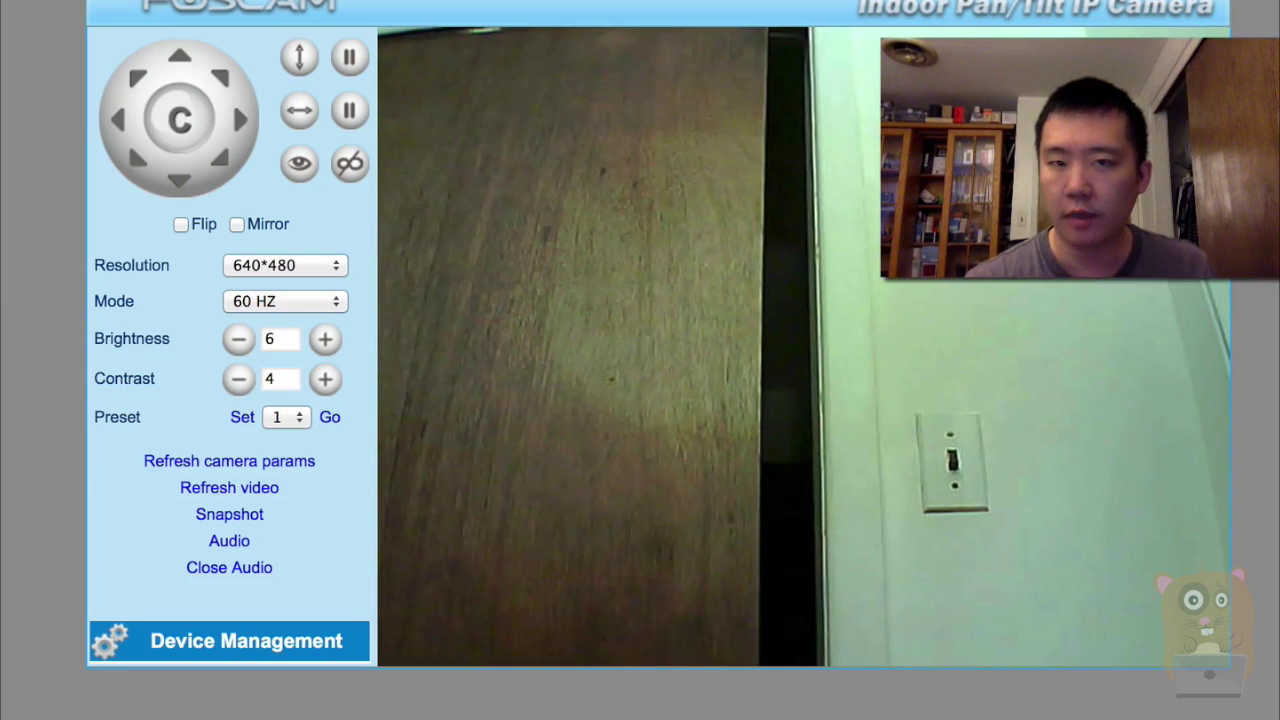
In Date & Time Settings, set Device Clock Timezone to (GMT -05:00) Eastern Standard and submit.
click(296, 646)
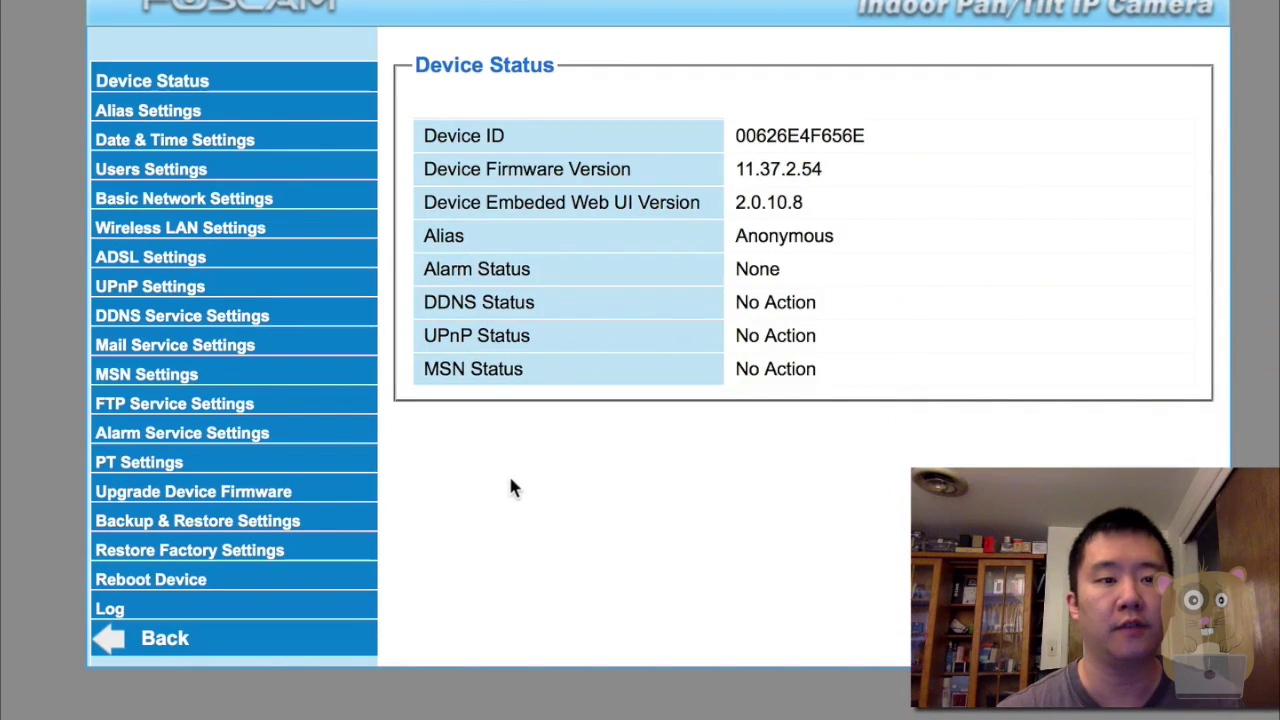
click(250, 142)
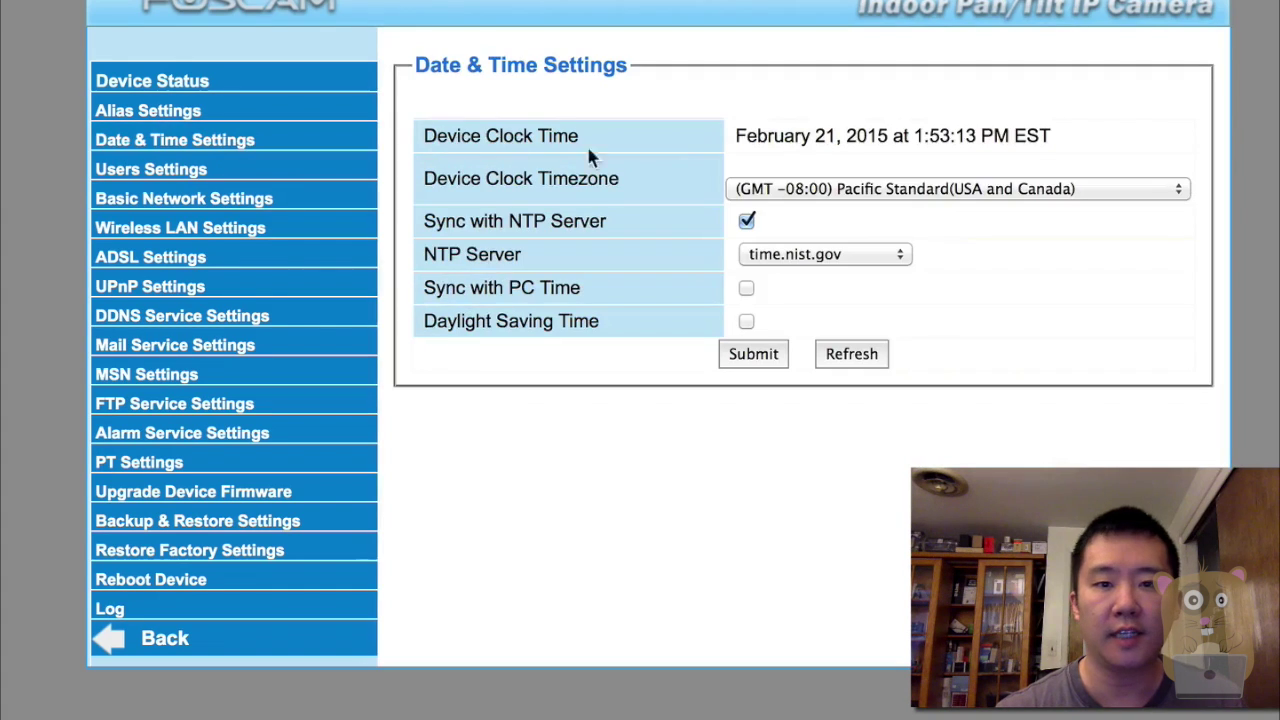
click(906, 190)
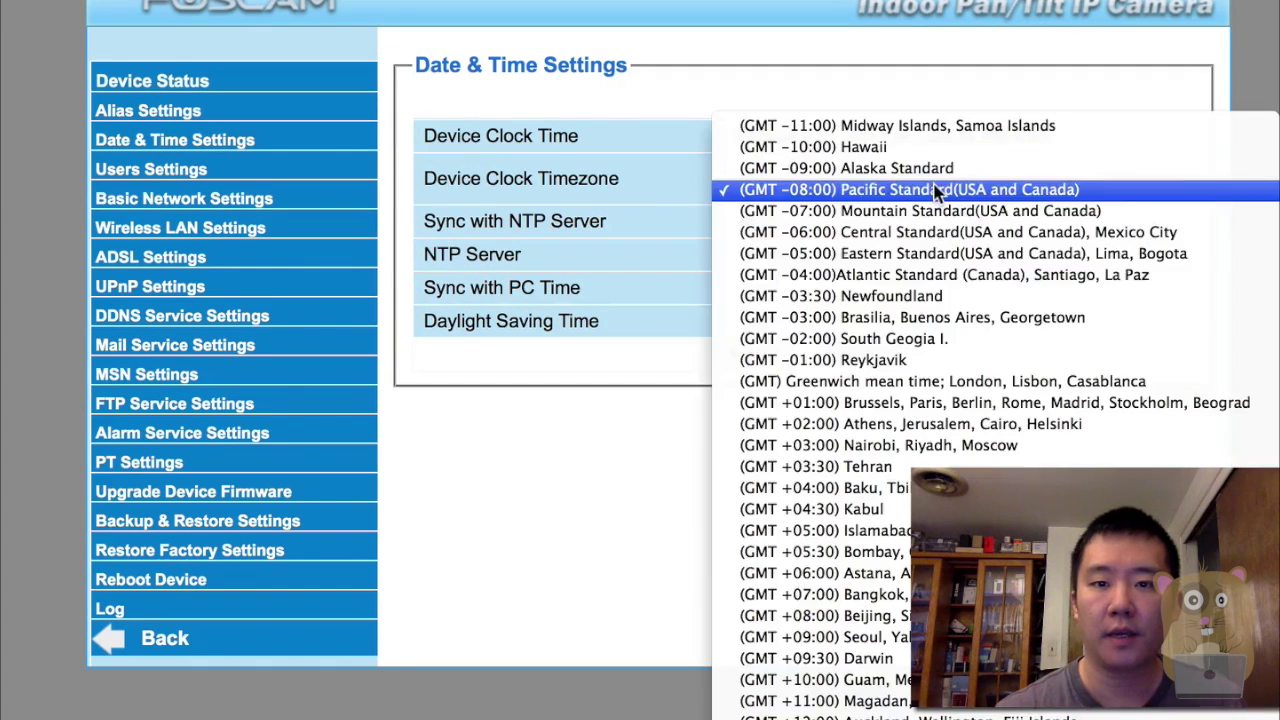
click(925, 262)
click(760, 358)
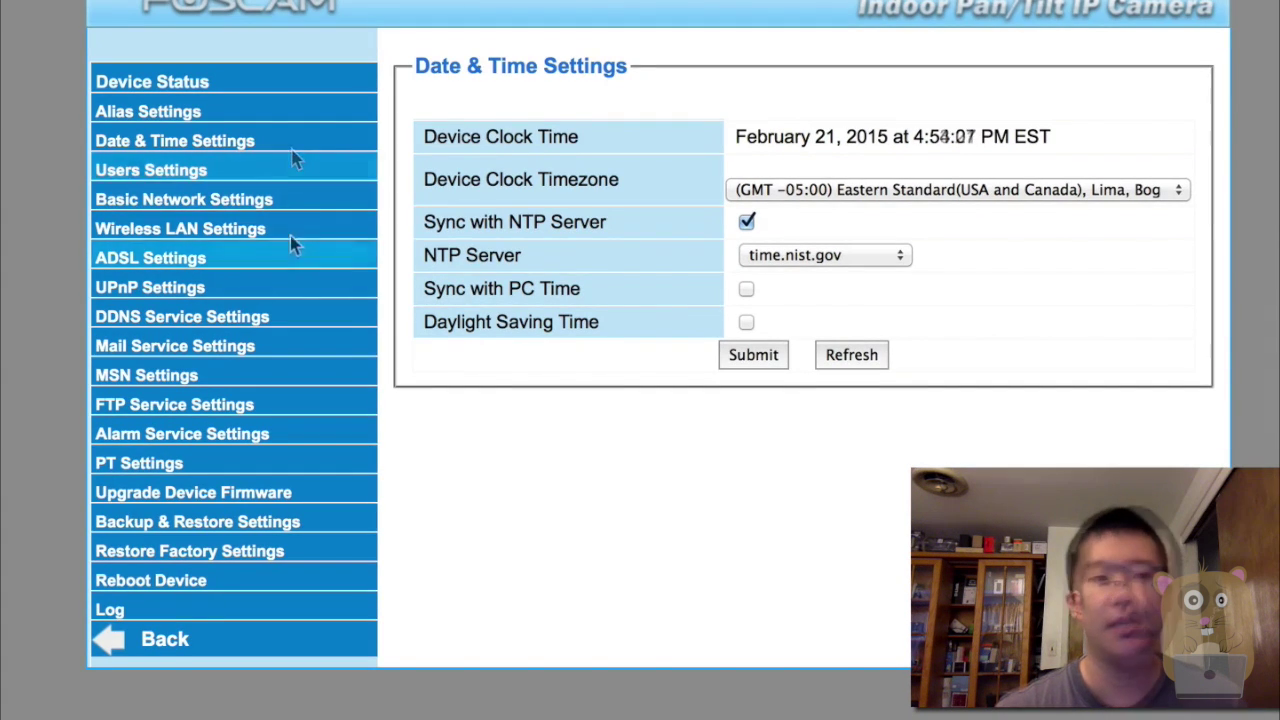
Turn off DHCP in Basic Network Settings and submit static IP 192.168.1.160, mask 255.255.255.0, gateway/DNS 192.168.1.1.
click(208, 201)
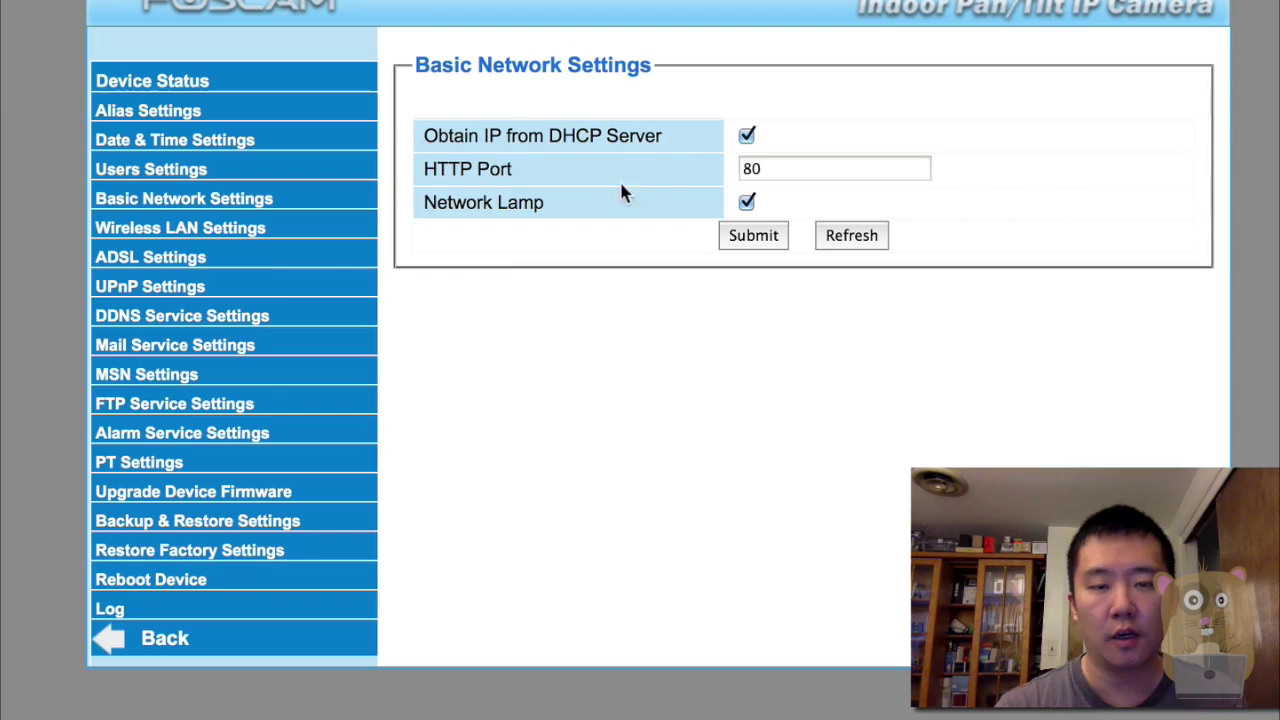
click(746, 136)
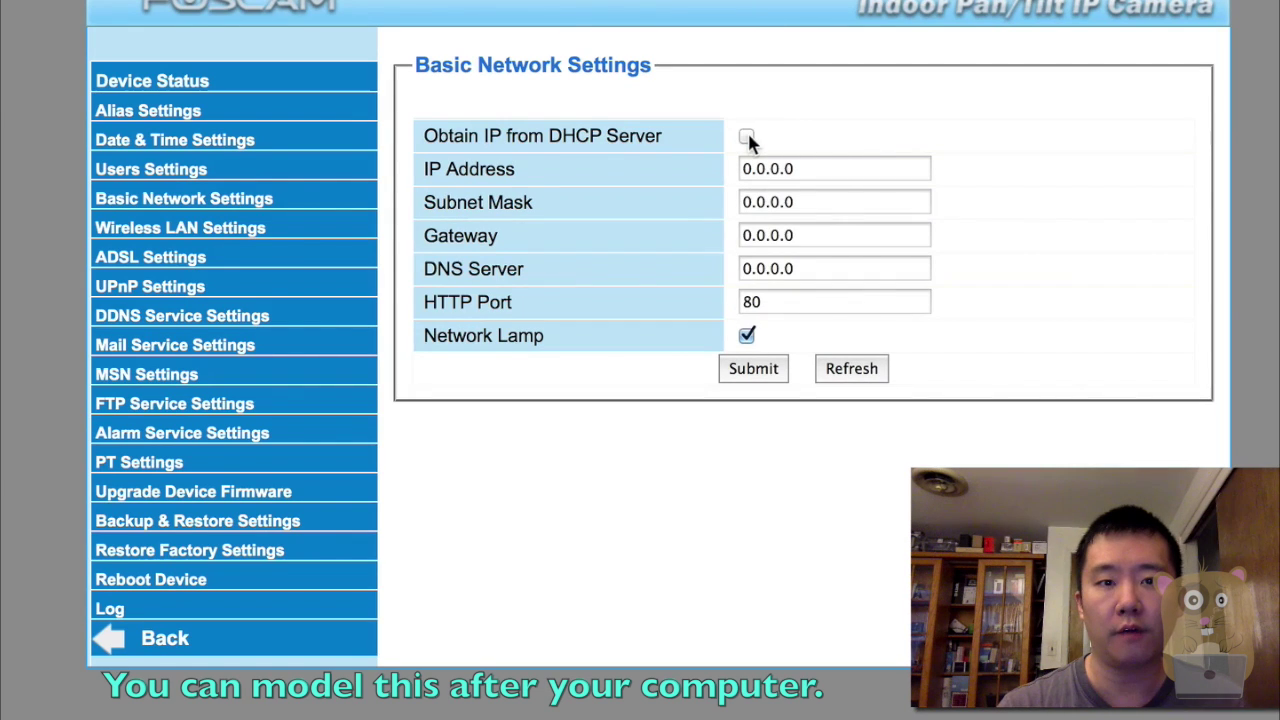
triple_click(858, 169)
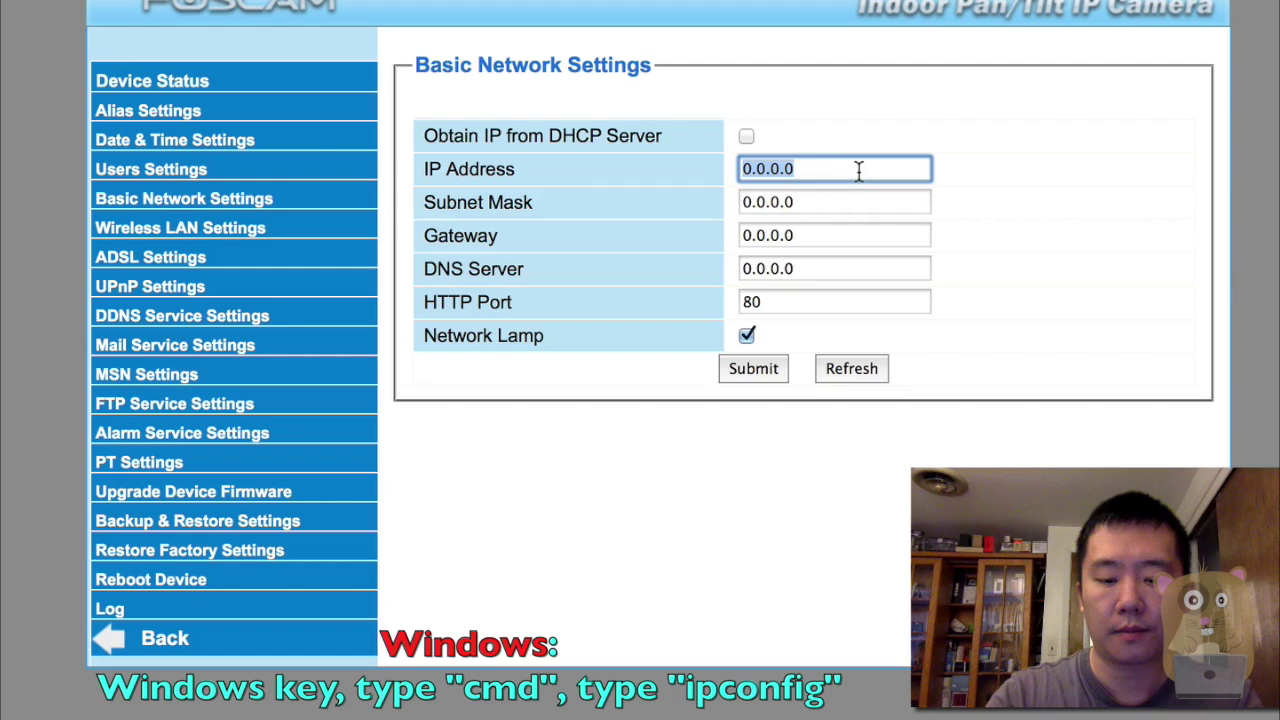
text(192.168.1.160)
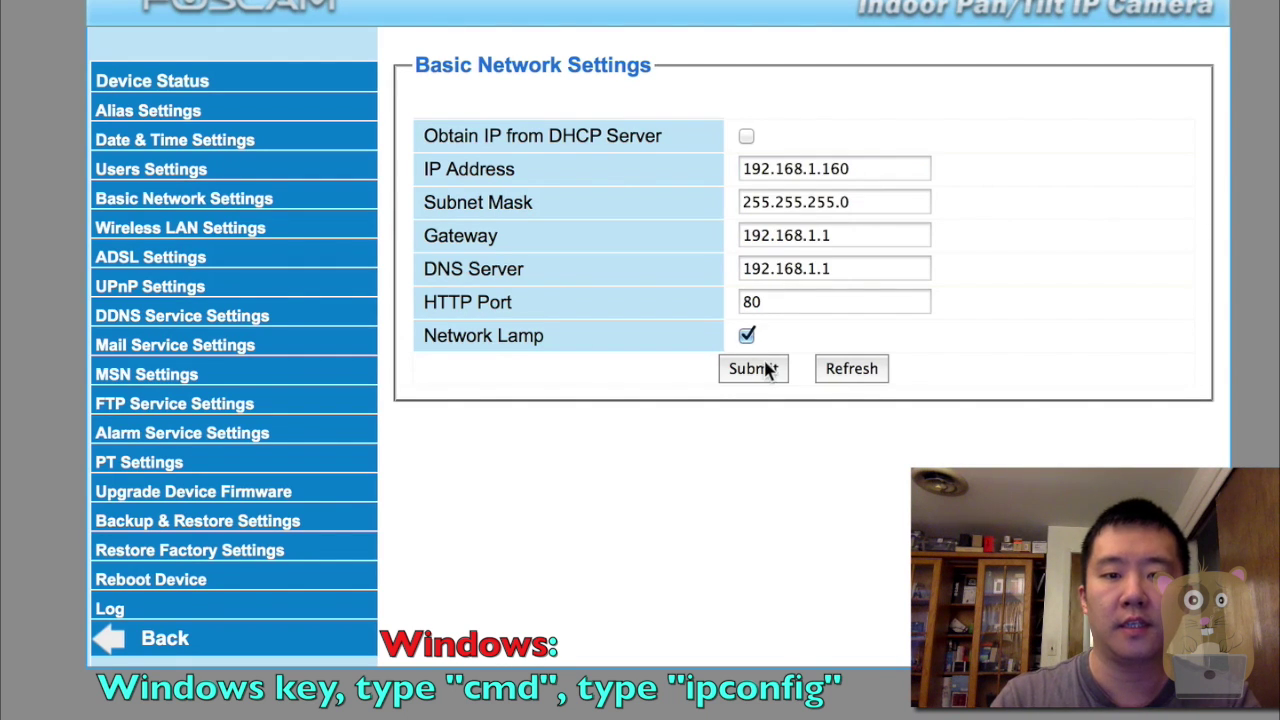
click(766, 369)
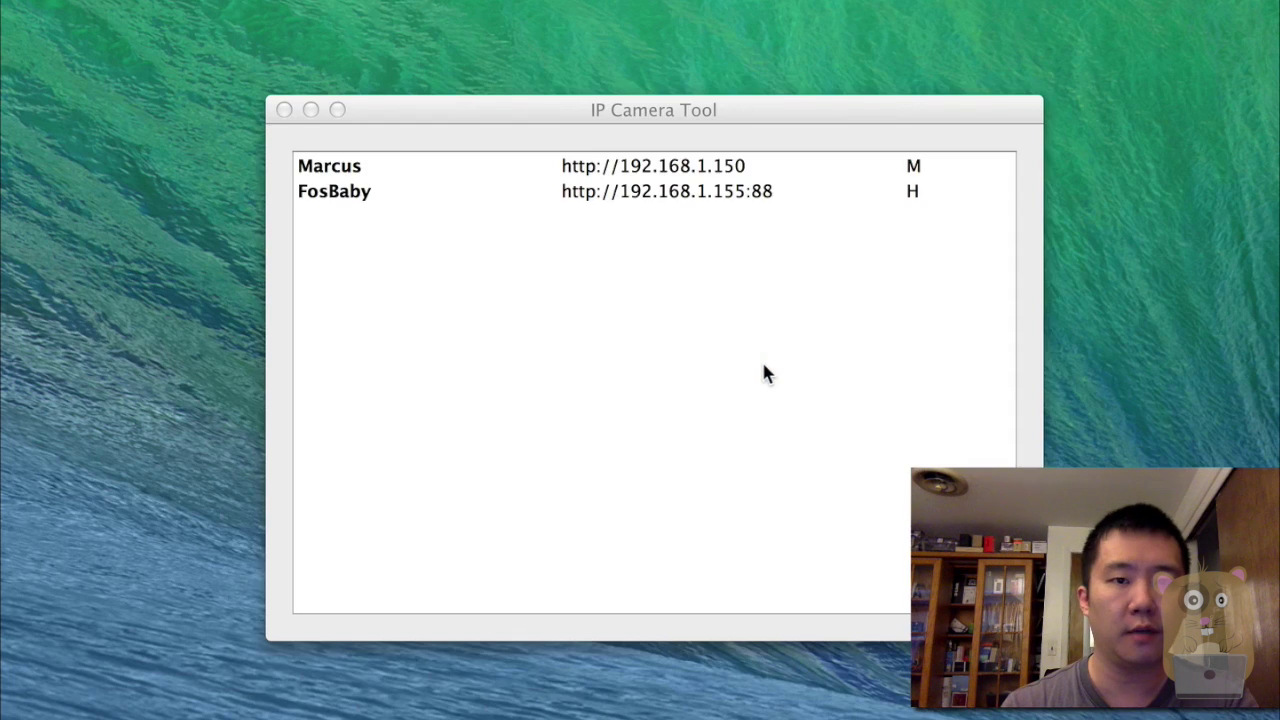
Refresh IP Camera Tool's camera list and open the Anonymous camera at 192.168.1.160 in Safari.
click(764, 366)
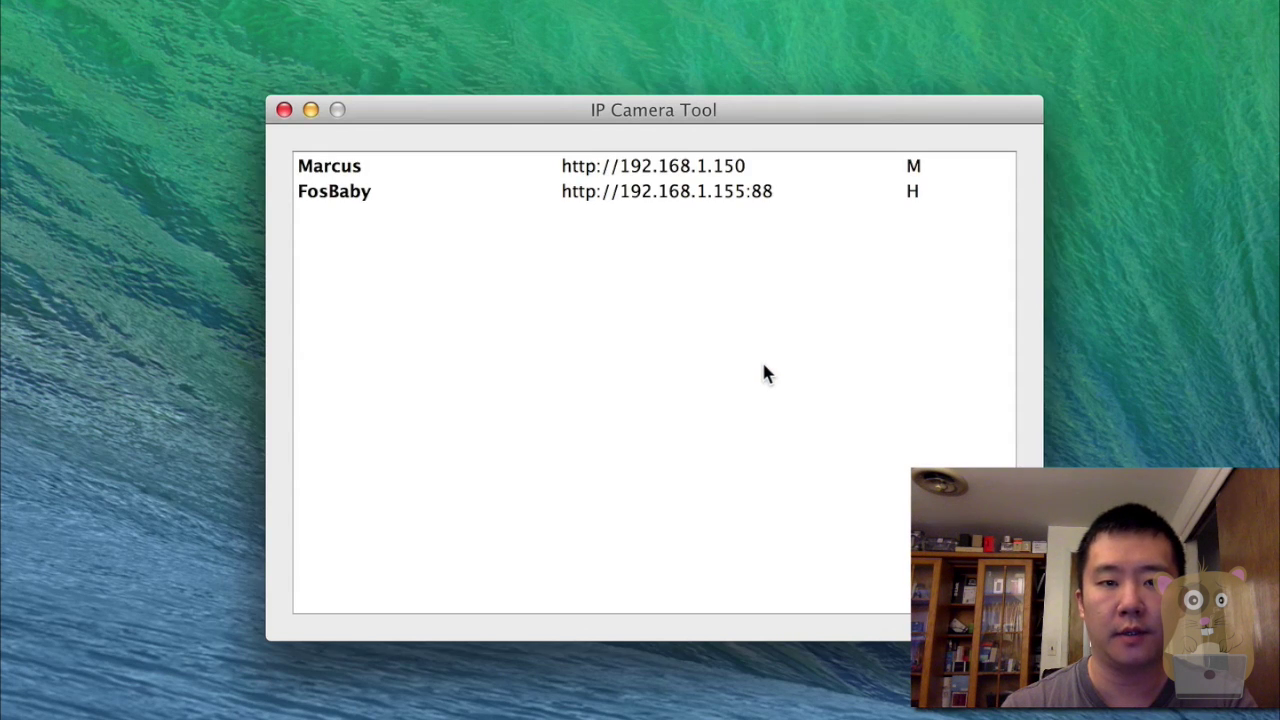
right_click(764, 367)
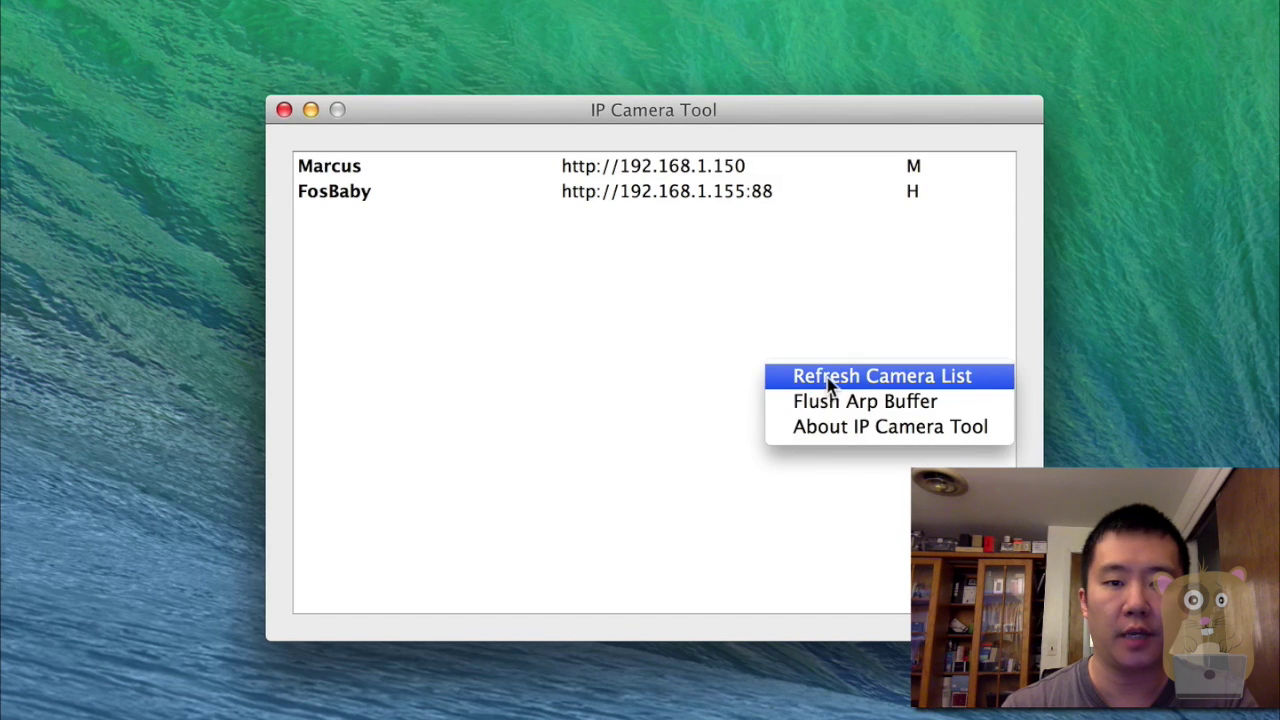
click(828, 379)
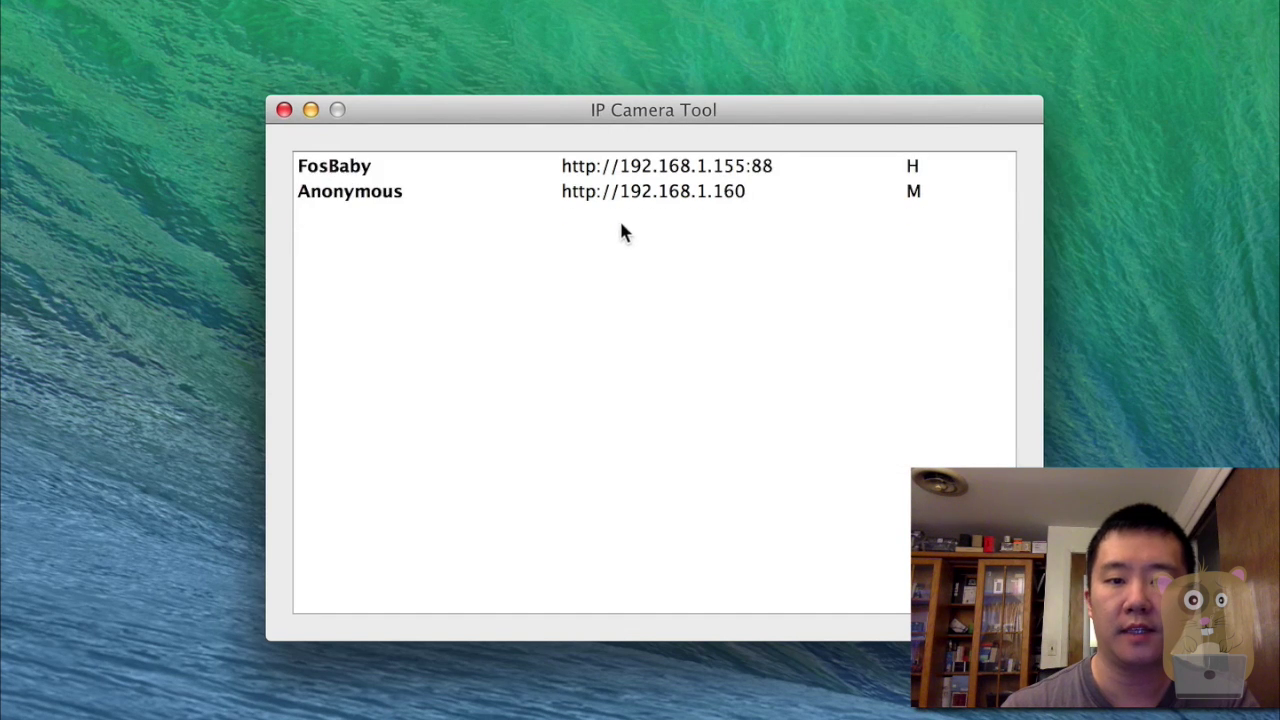
click(720, 196)
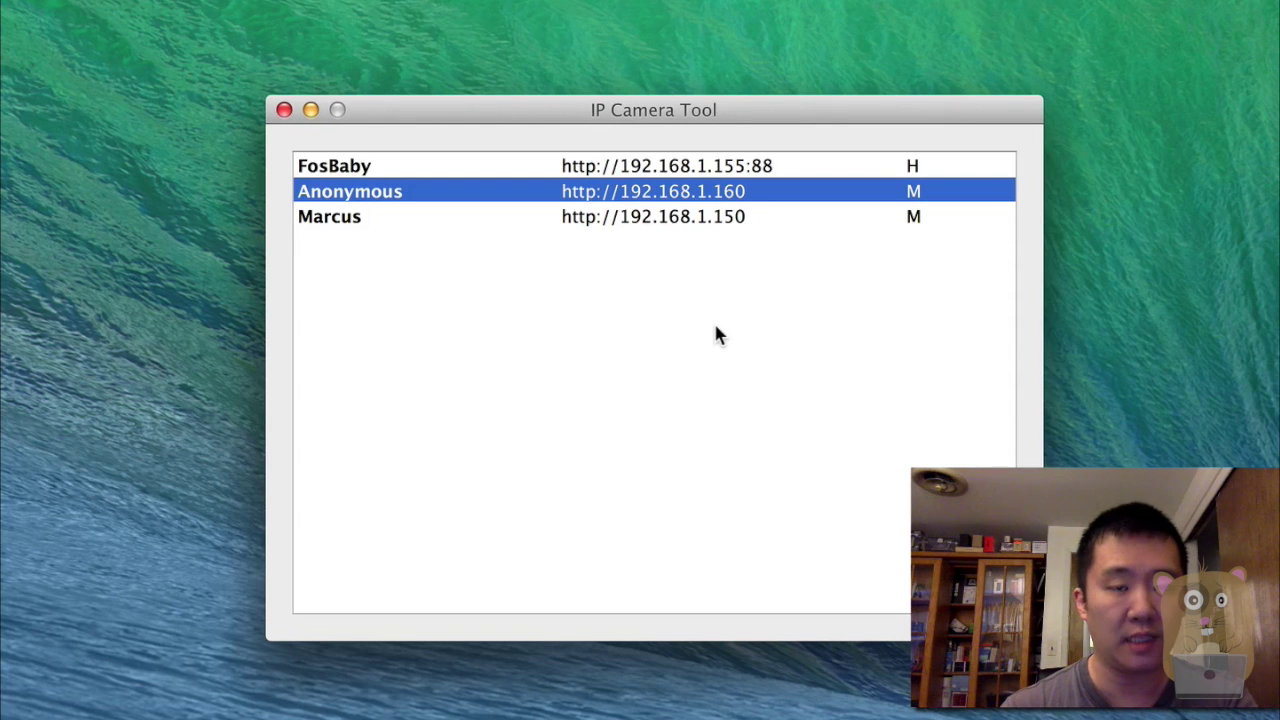
double_click(537, 200)
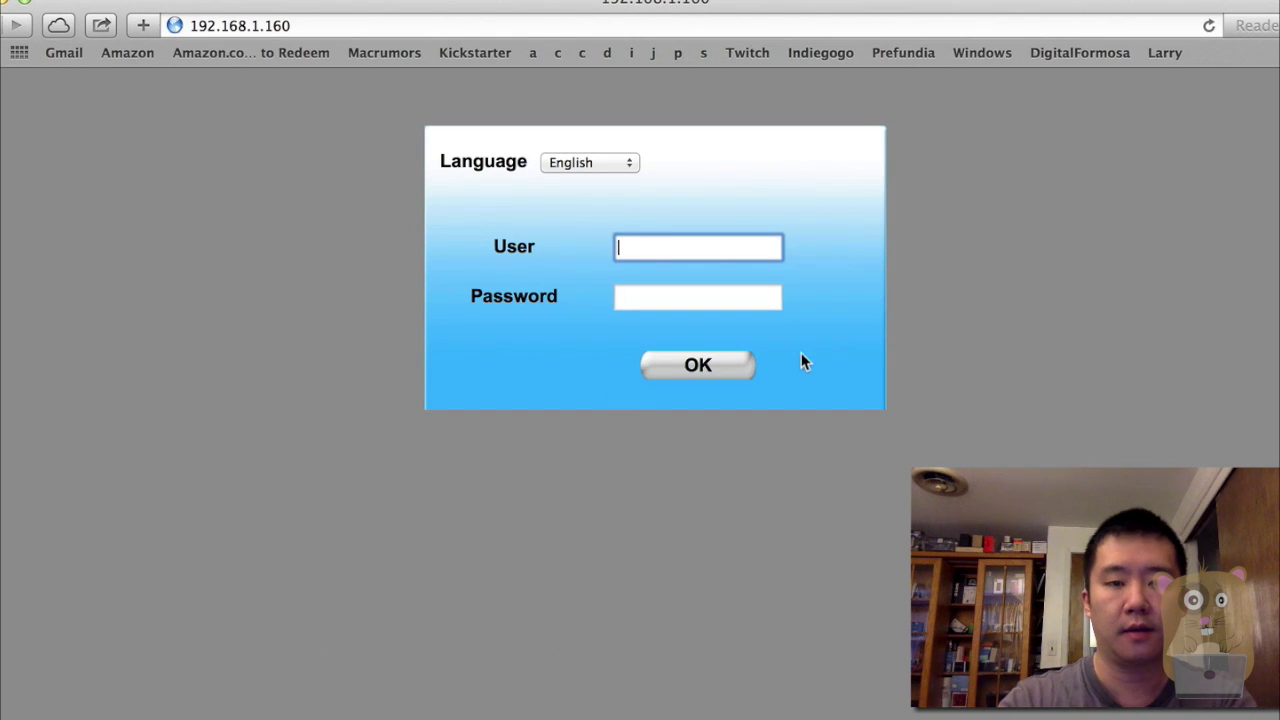
Log in to the camera with the admin username and password.
text(testuser)
key(Tab)
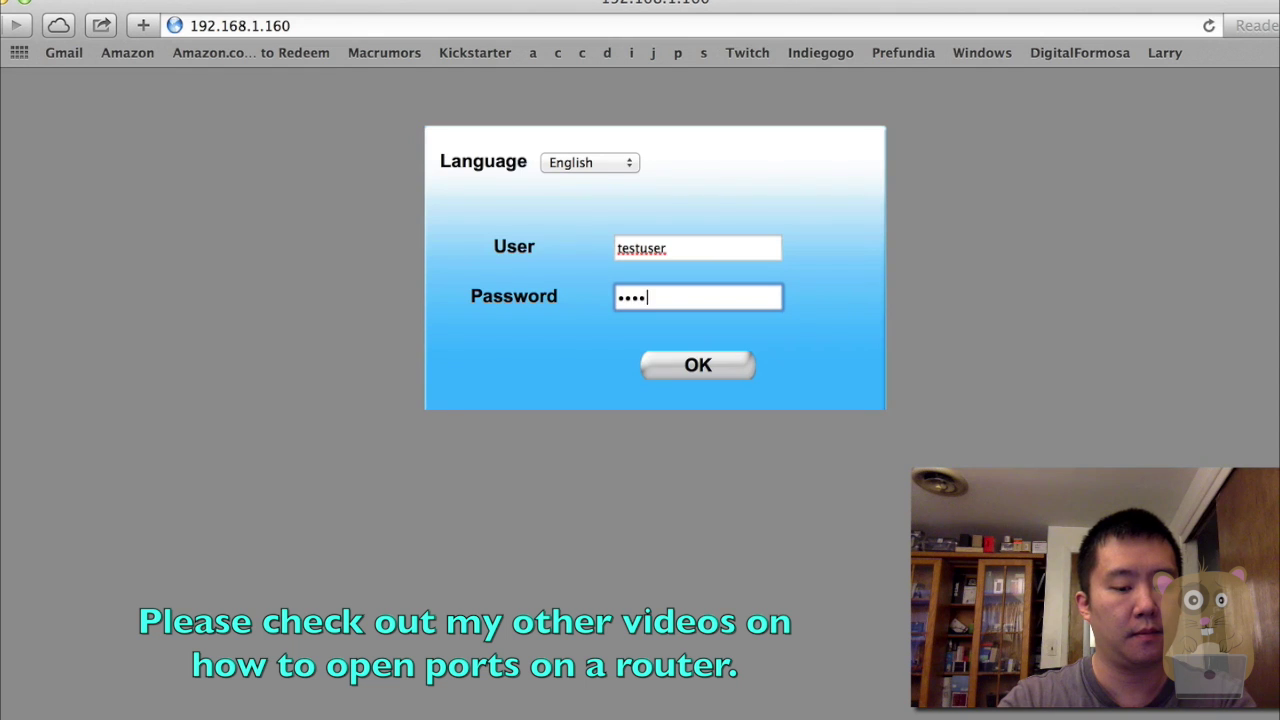
key(Return)
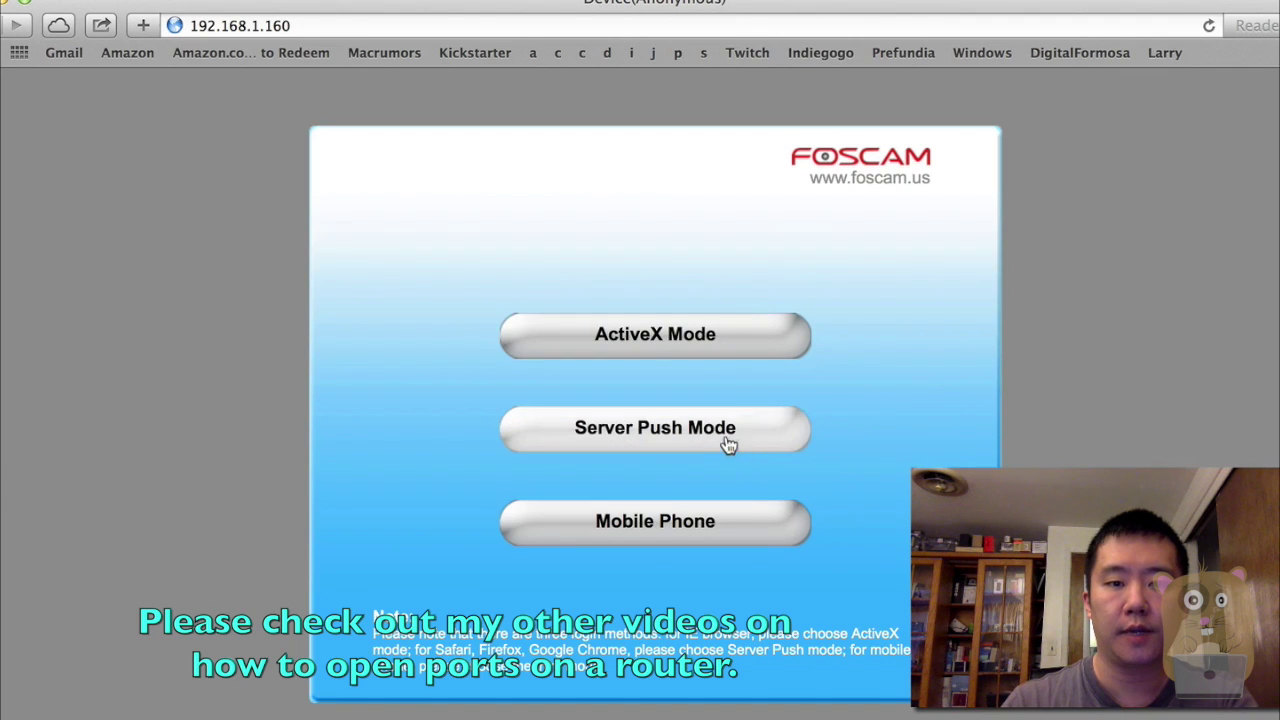
Choose Server Push mode and submit the PT Settings with Go to center on boot unchecked.
click(720, 440)
click(260, 662)
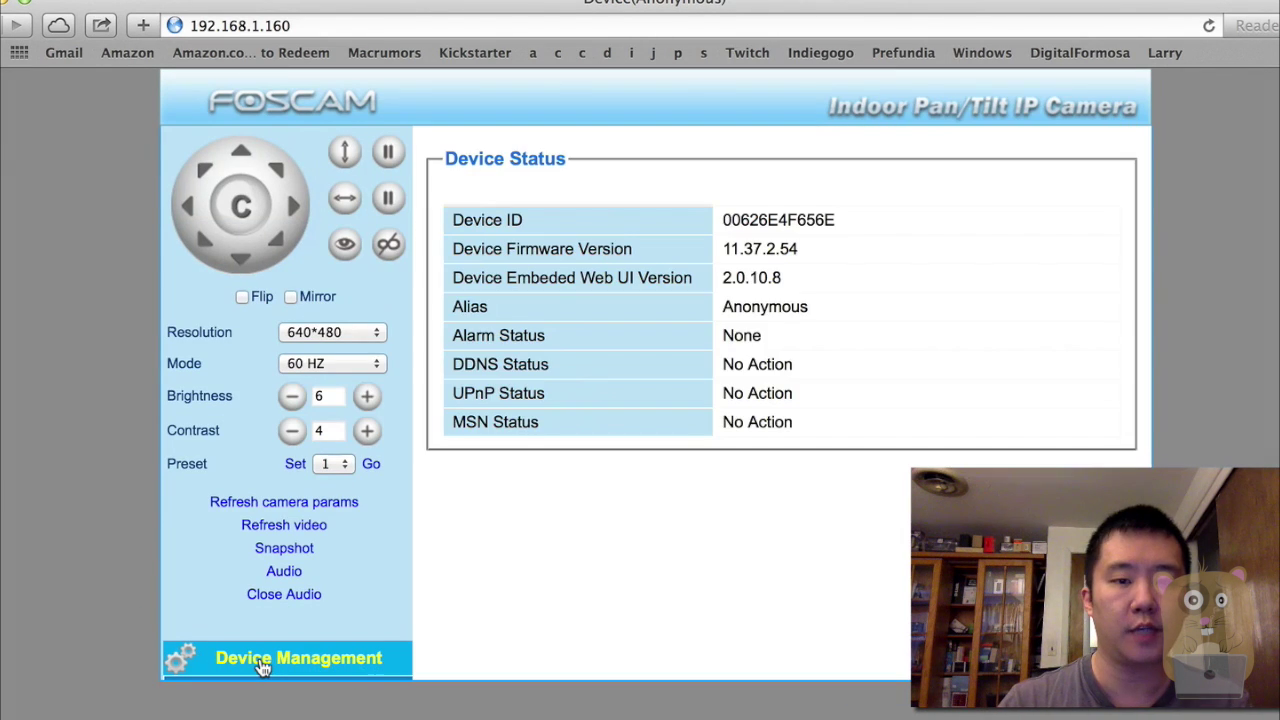
click(339, 657)
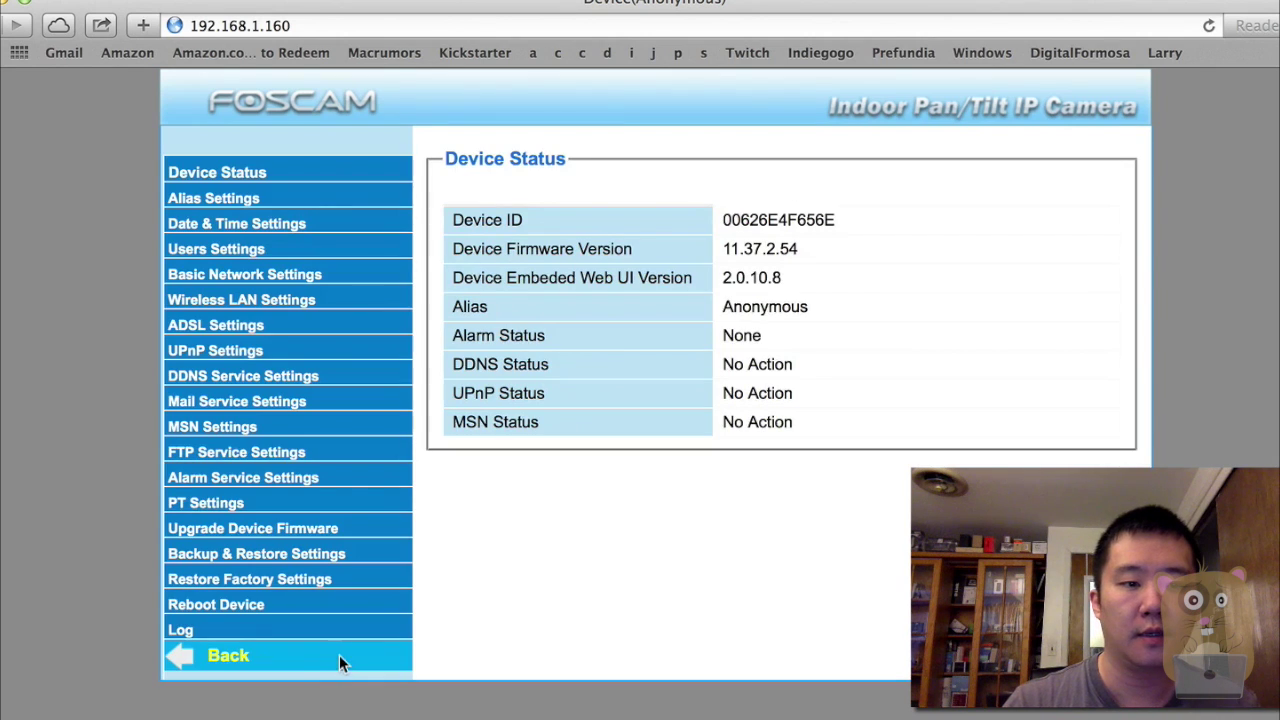
click(208, 507)
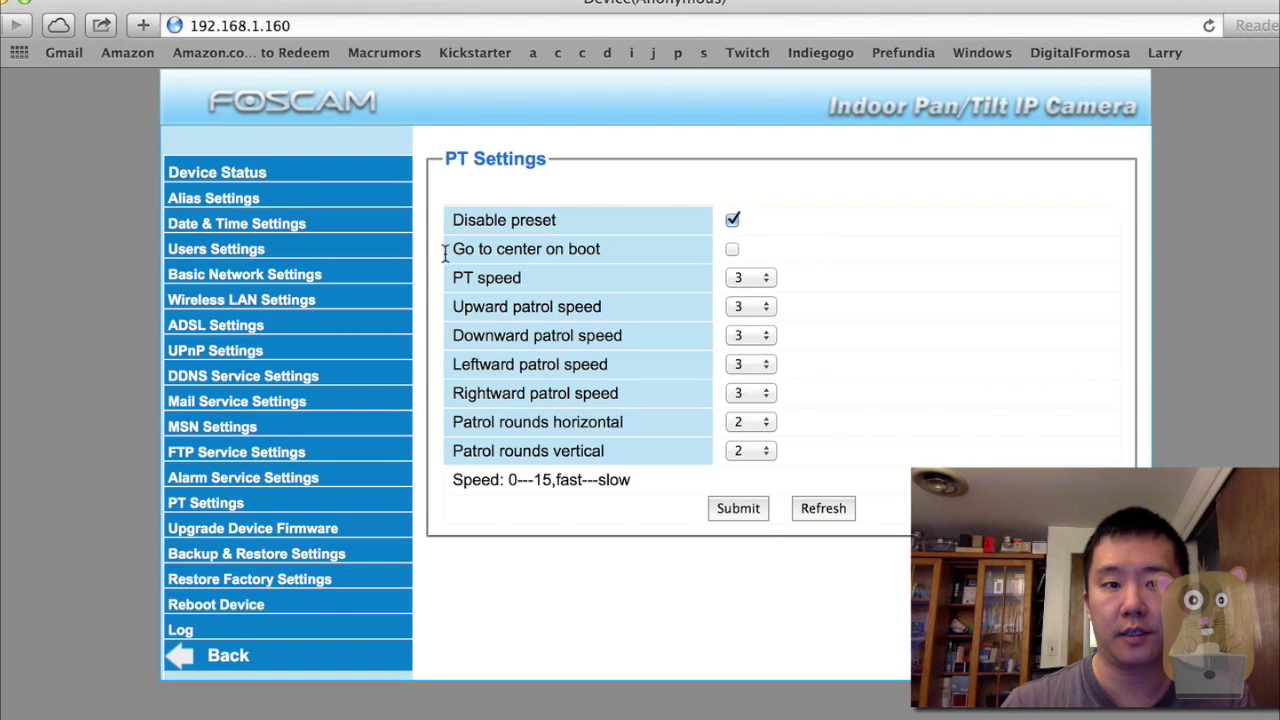
click(732, 509)
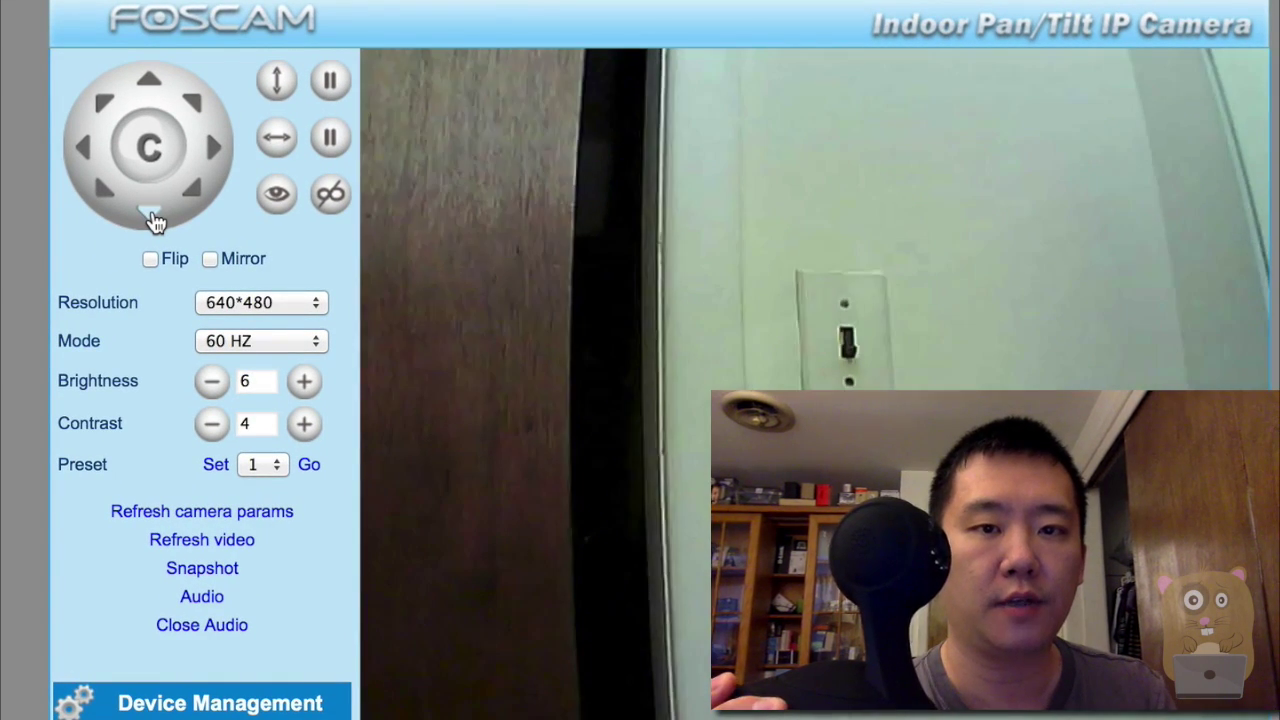
Tilt the camera up, then pan it left and right.
click(158, 80)
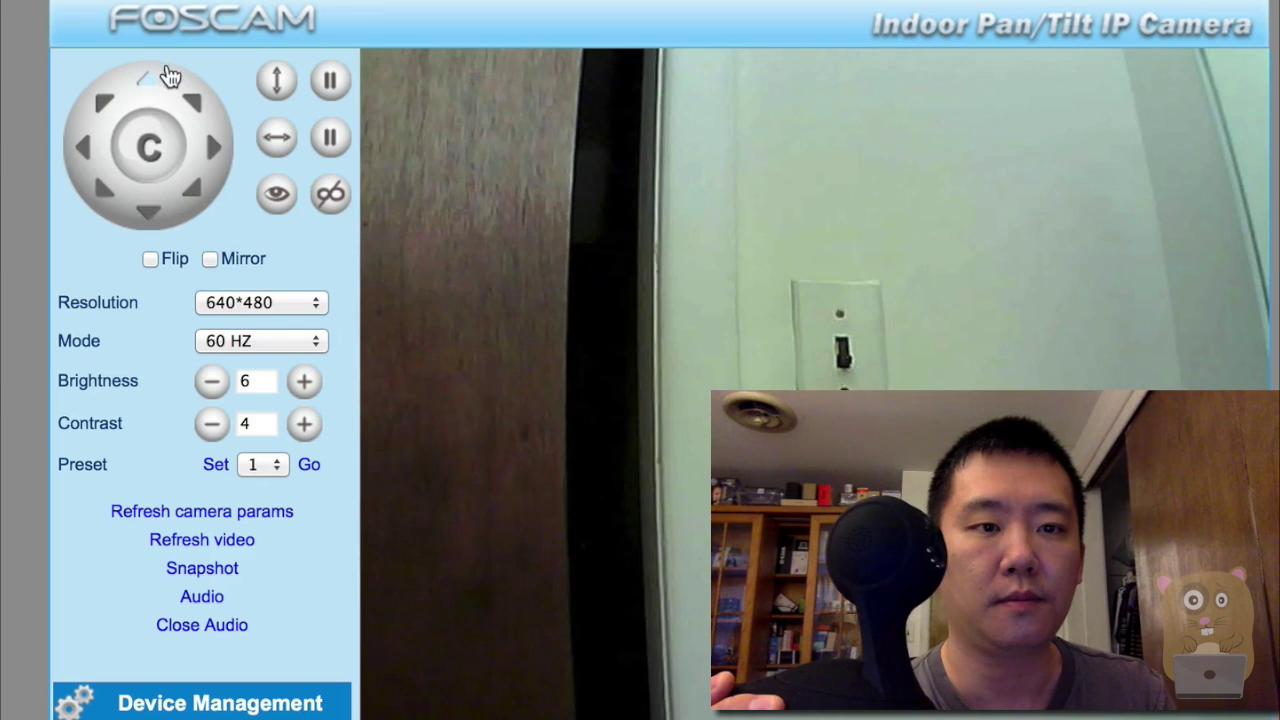
click(81, 156)
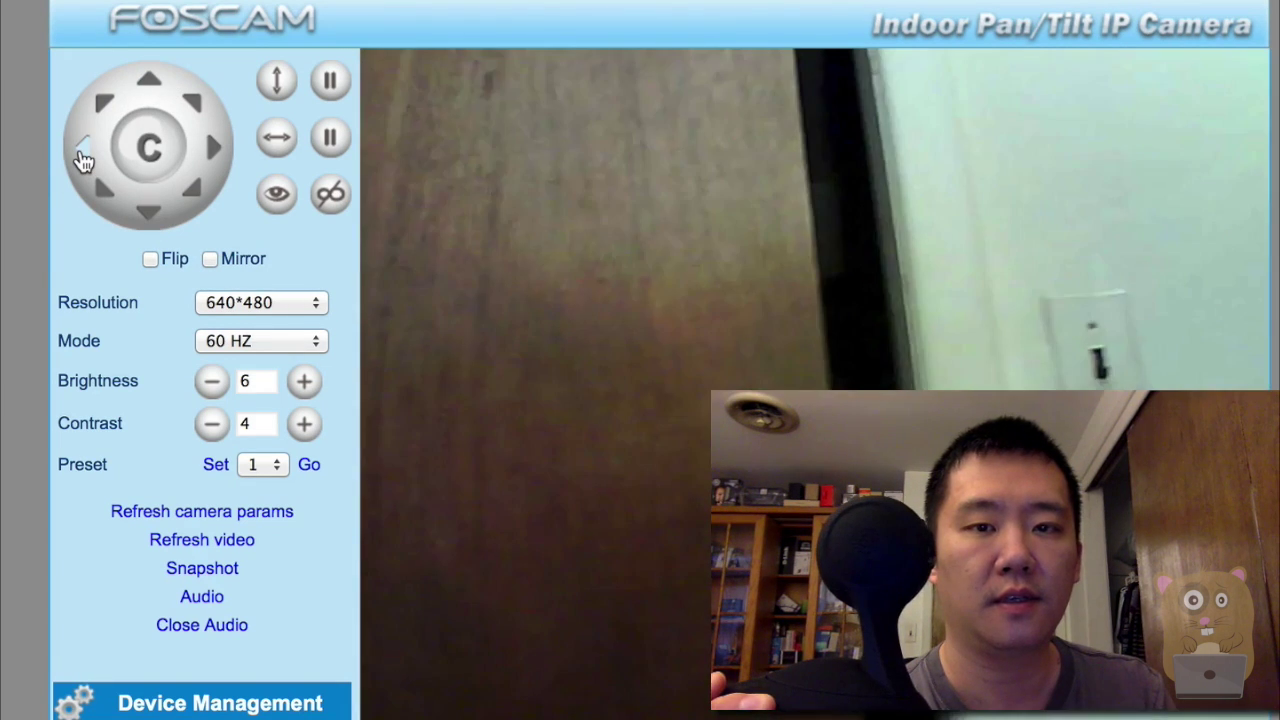
click(212, 150)
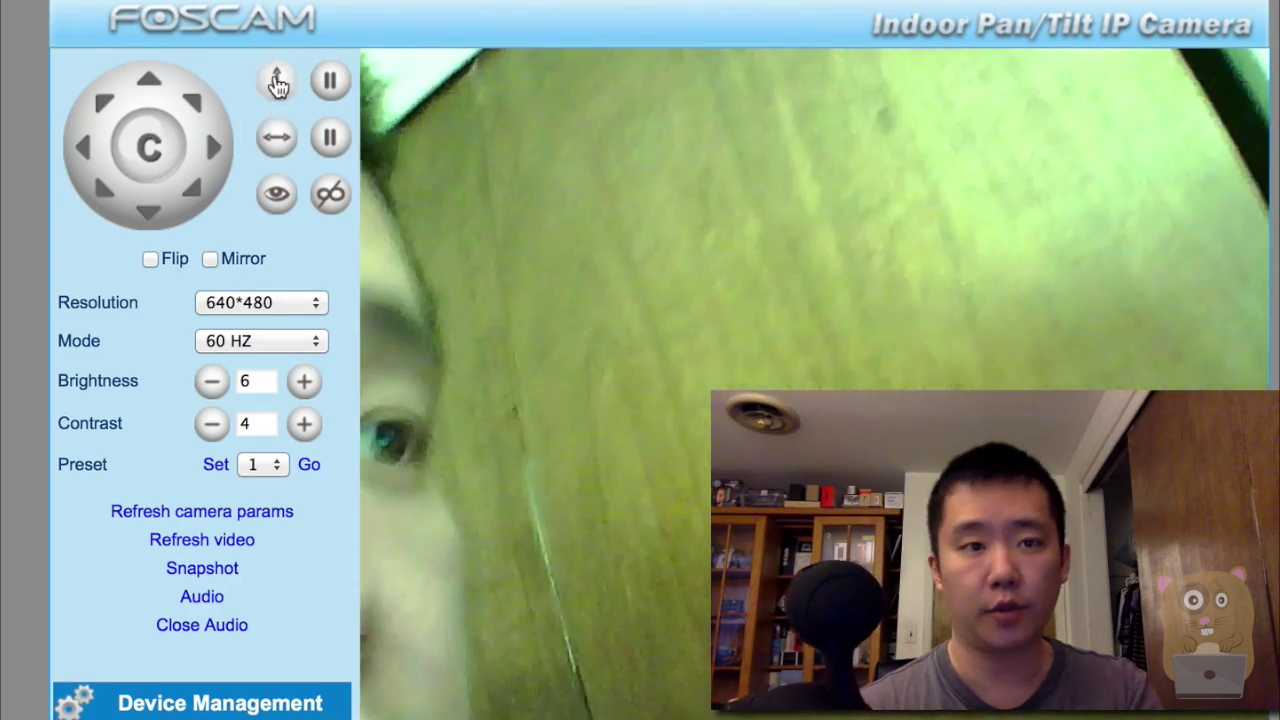
Keep resolution at 640*480 and mode at 60 HZ, then go to Device Management.
click(274, 302)
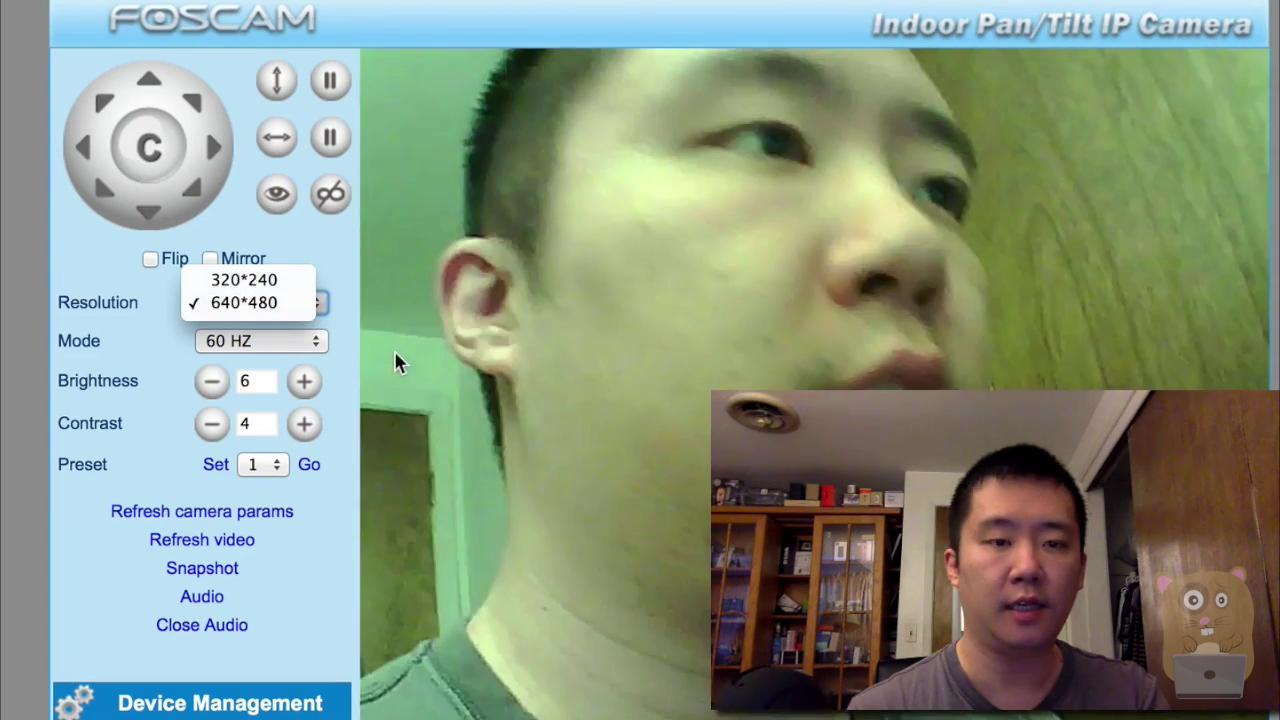
click(397, 363)
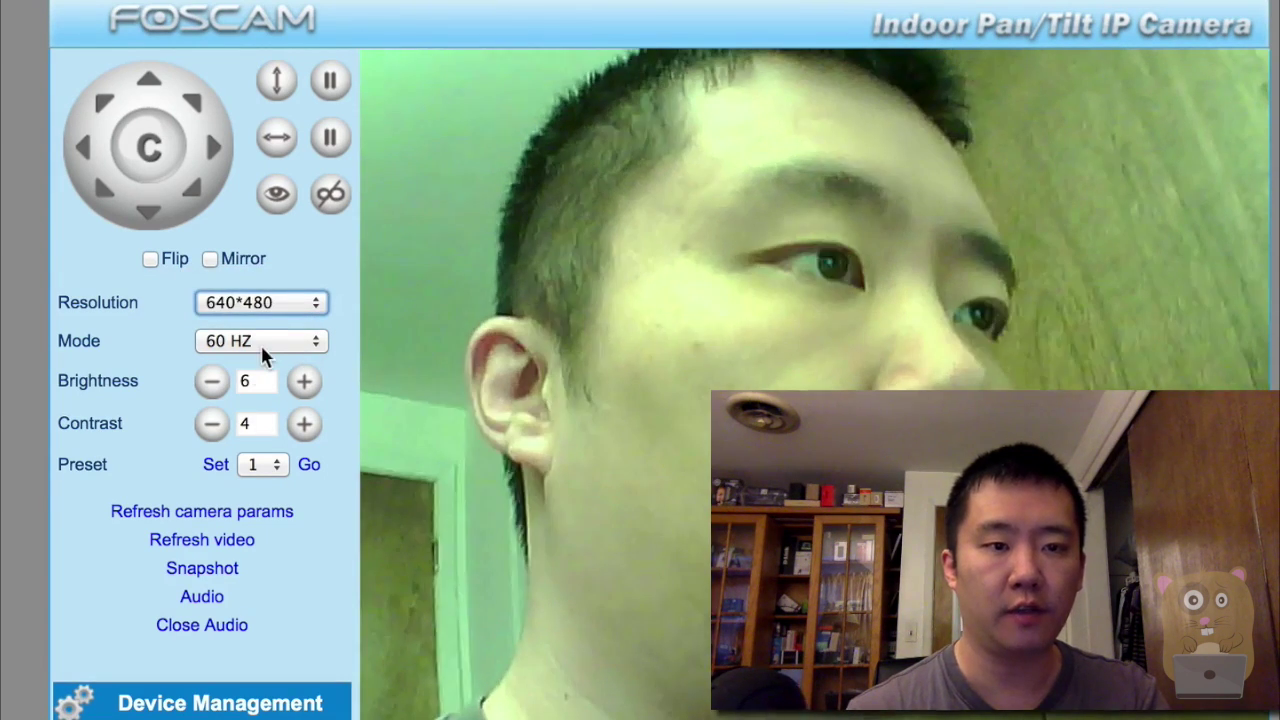
click(260, 343)
click(379, 380)
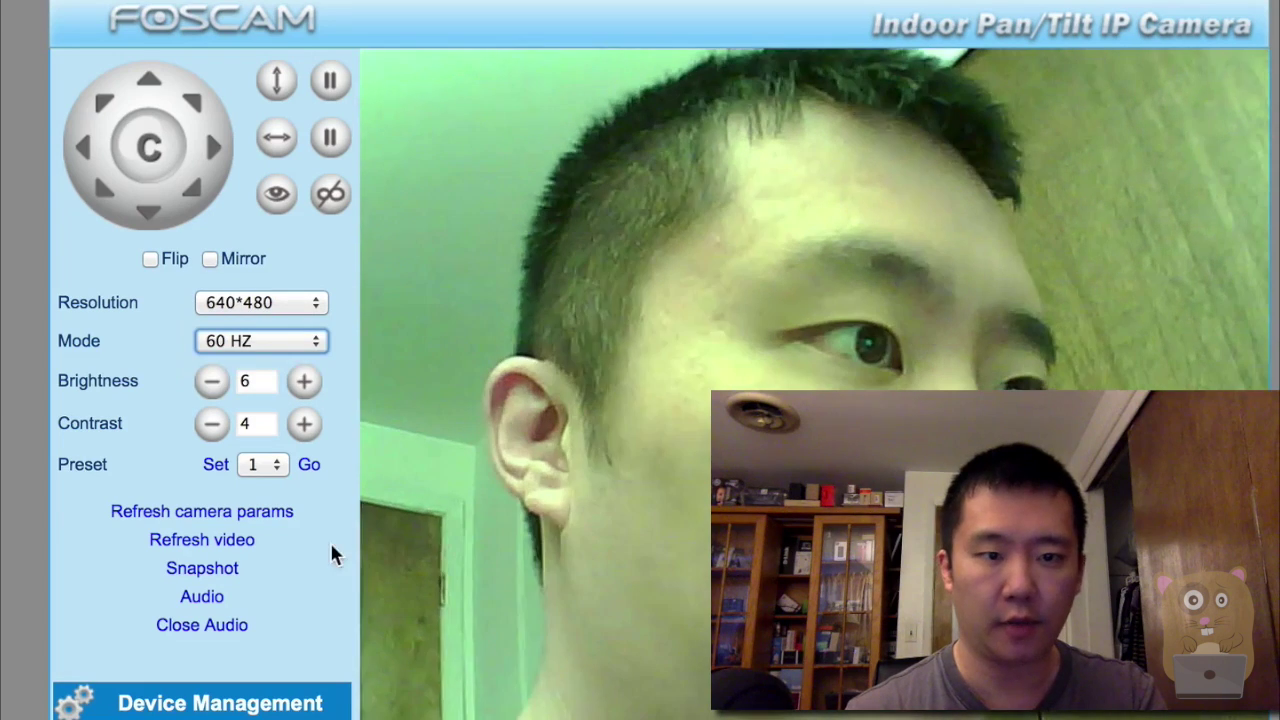
click(210, 702)
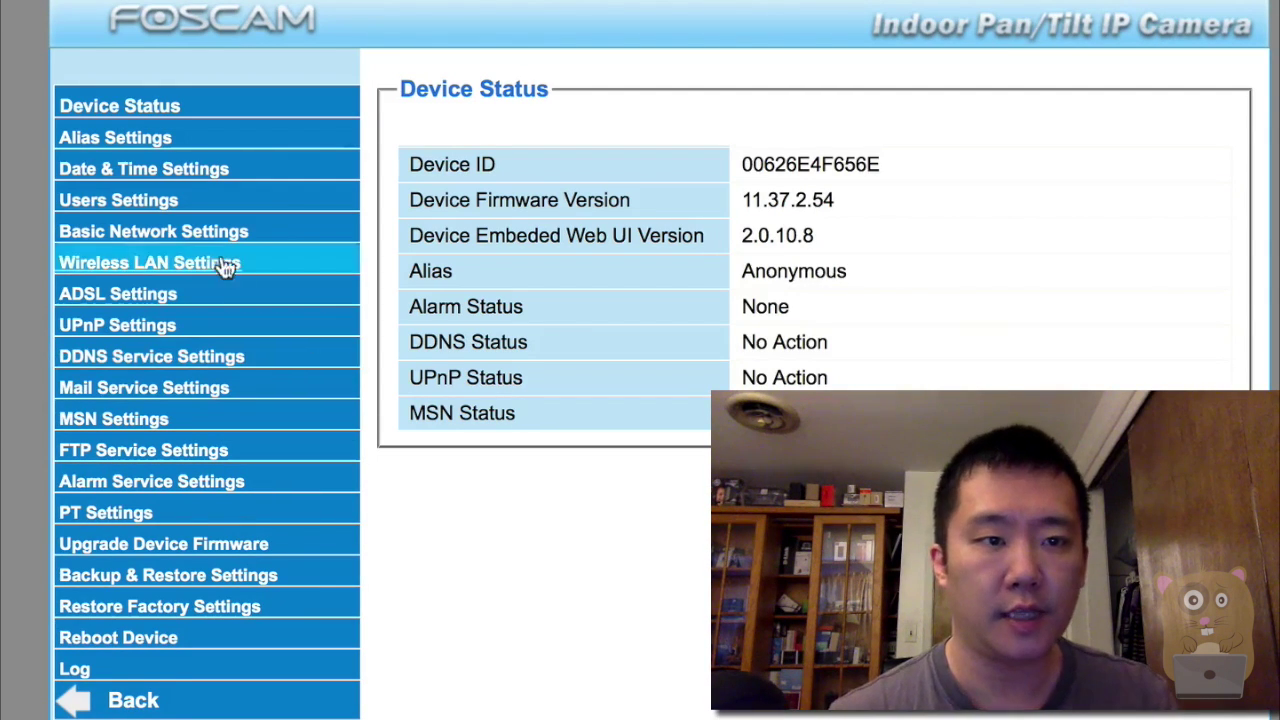
In Users Settings, assign the Operator group to the blank first user row.
click(128, 205)
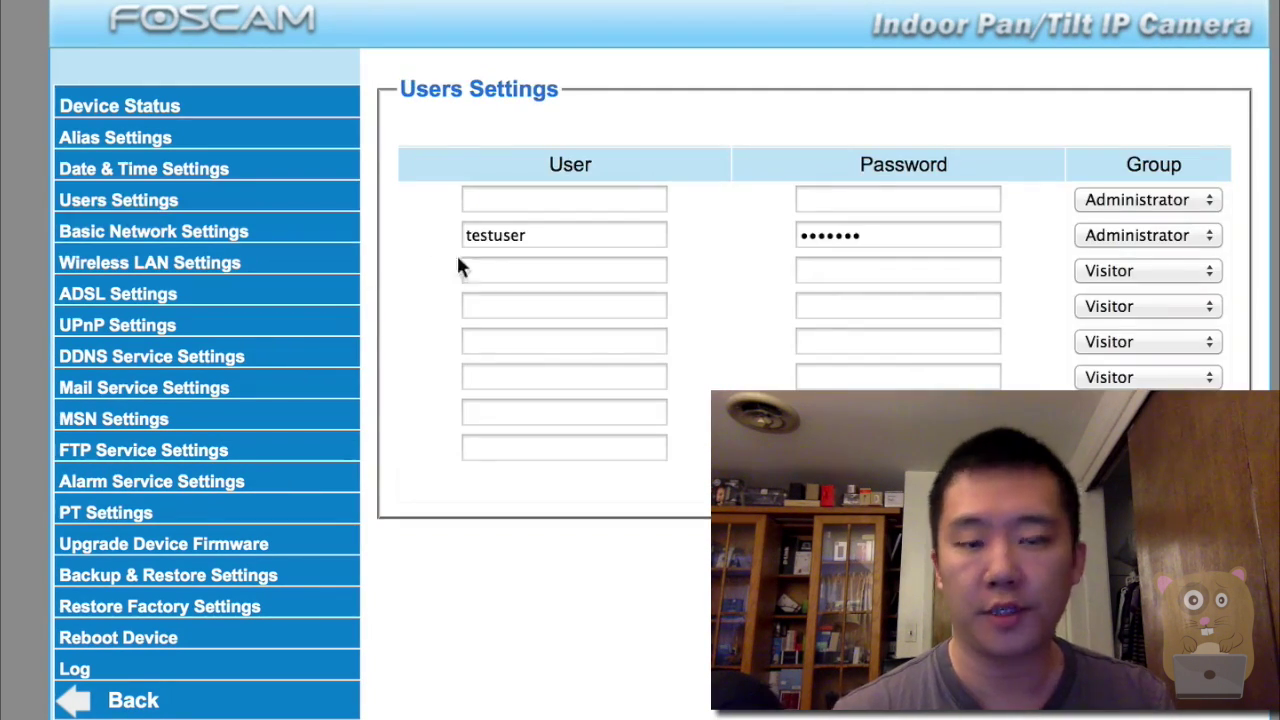
click(519, 200)
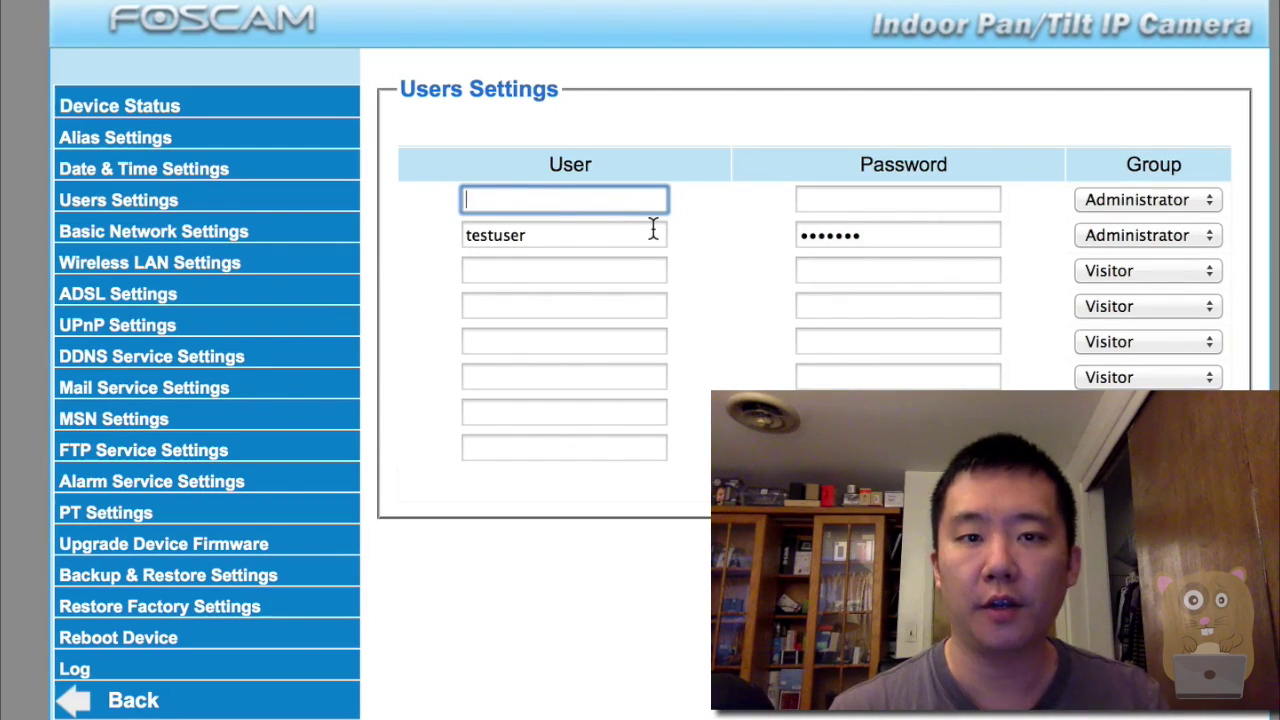
click(1114, 200)
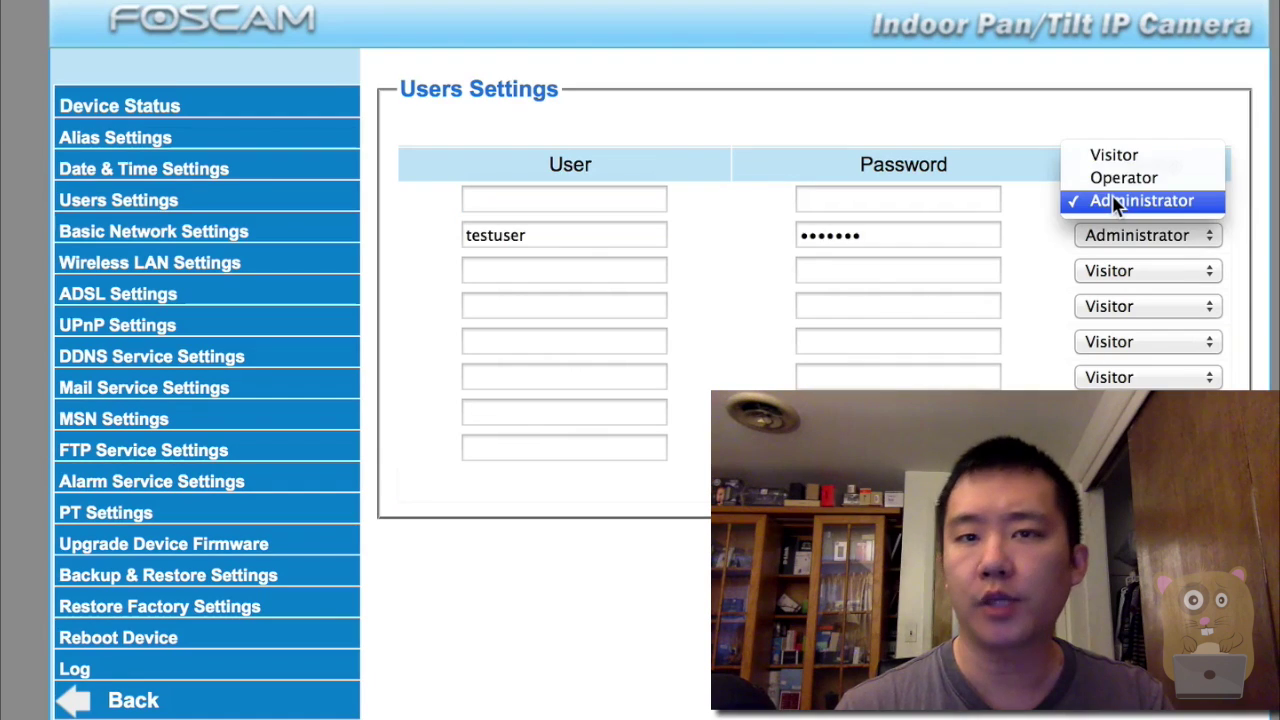
click(1116, 180)
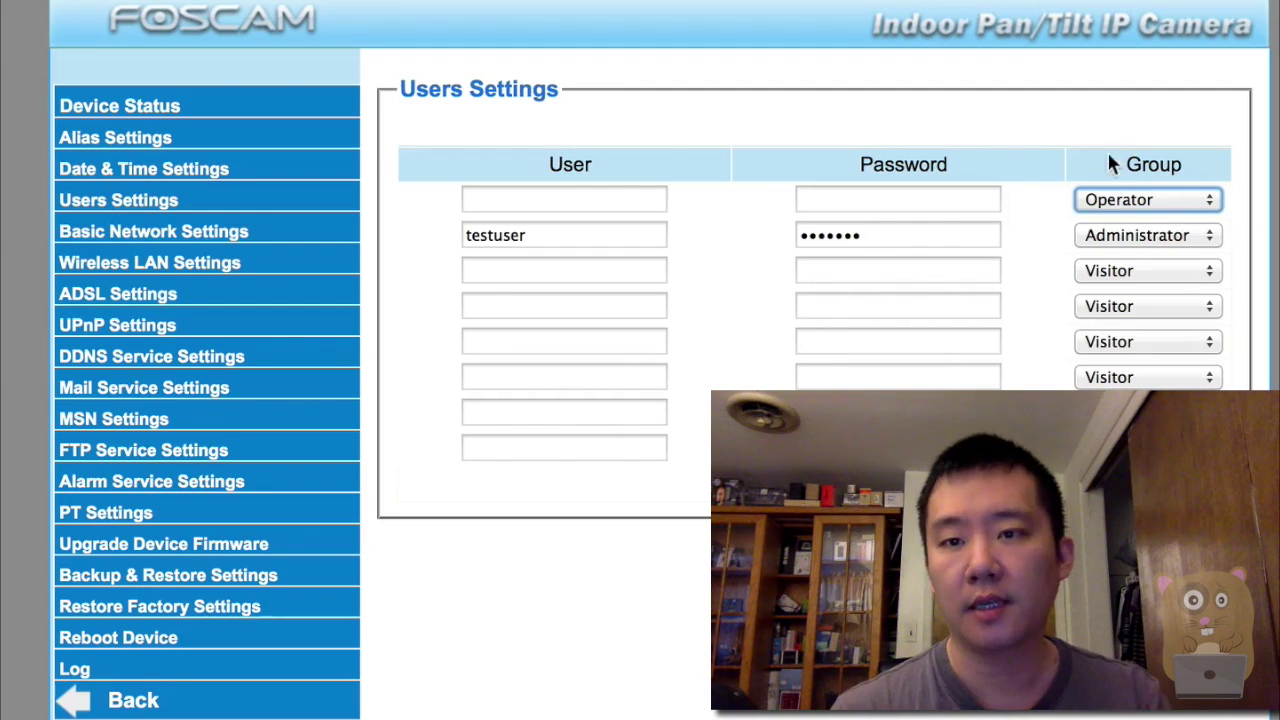
click(1118, 200)
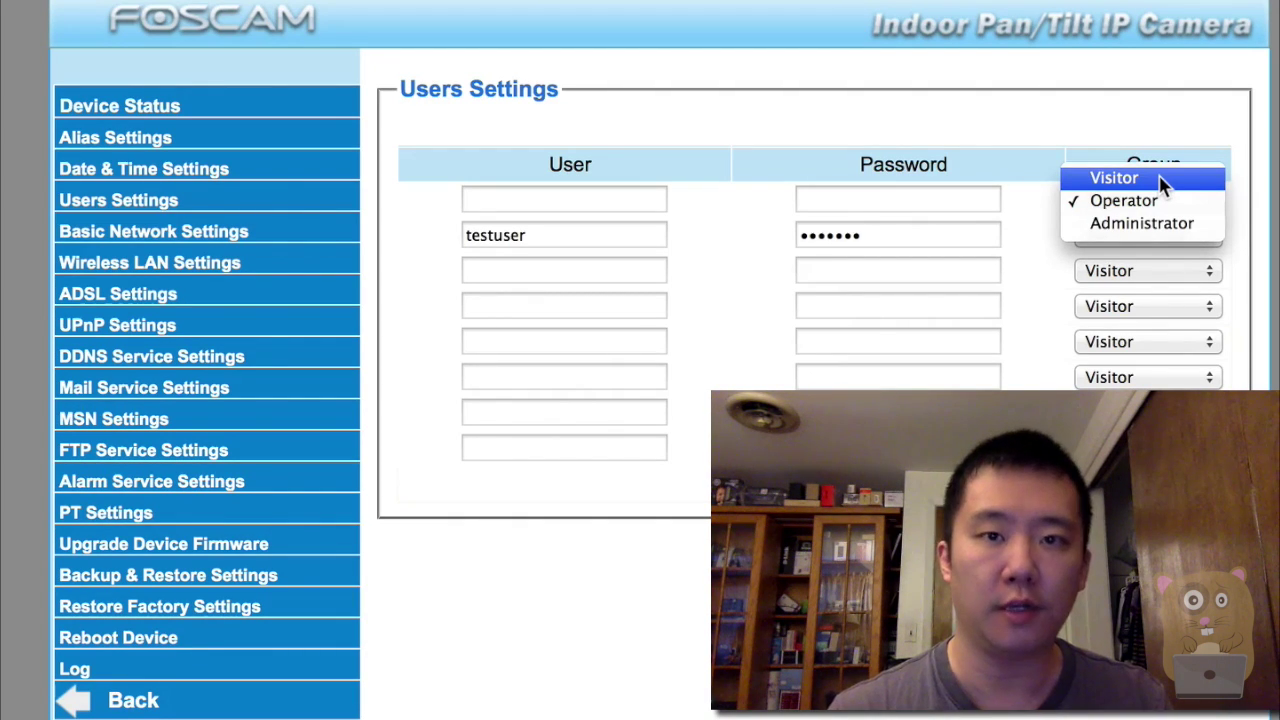
click(1026, 140)
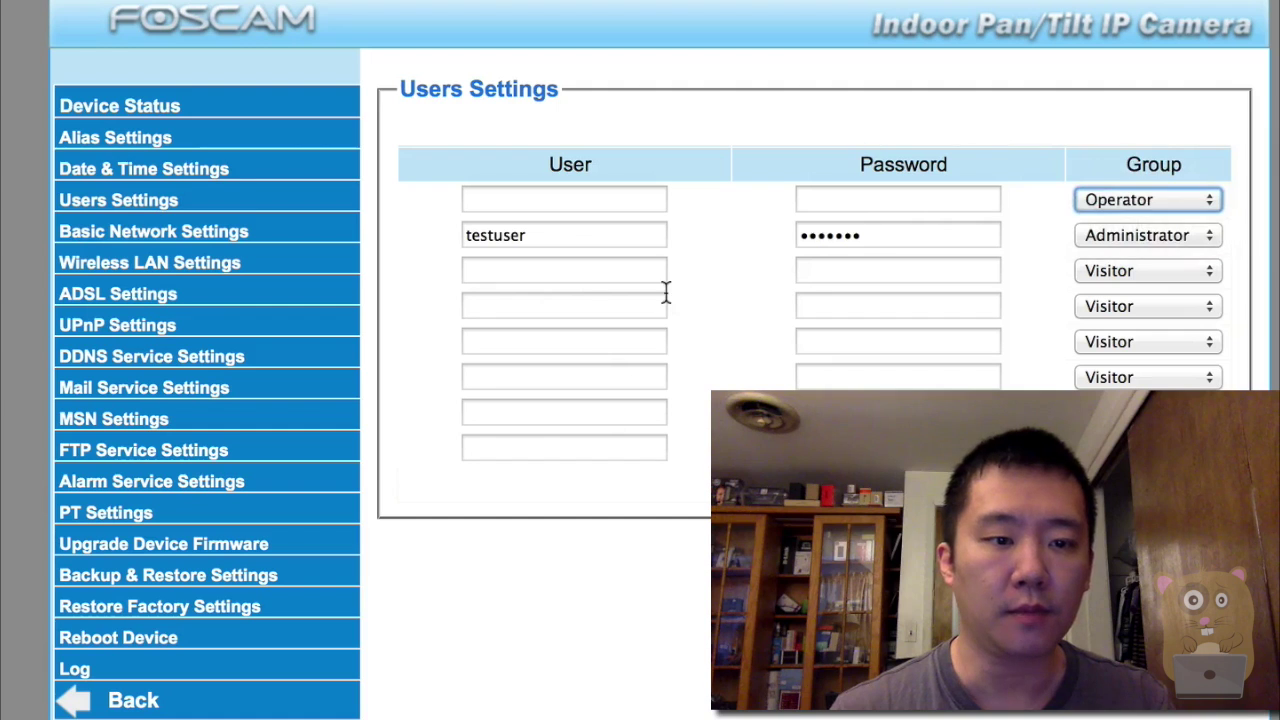